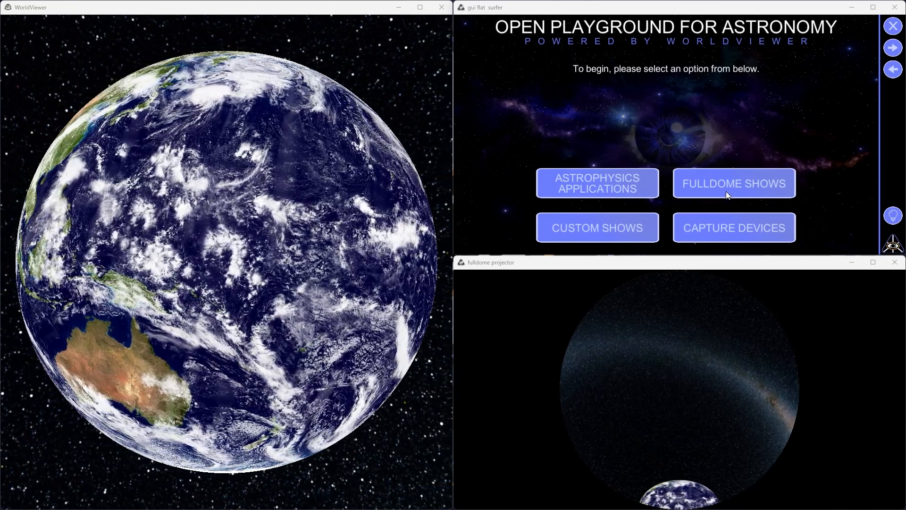
Step: Open the fulldome show library and load the composition OPA_FulldomeShowLibrary.wv2 from the Compositions folder
left_click(727, 188)
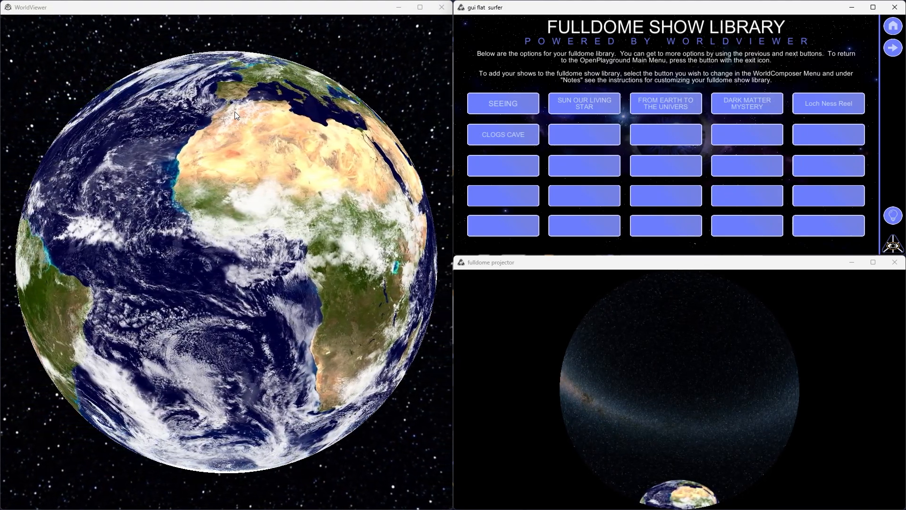
left_click(127, 63)
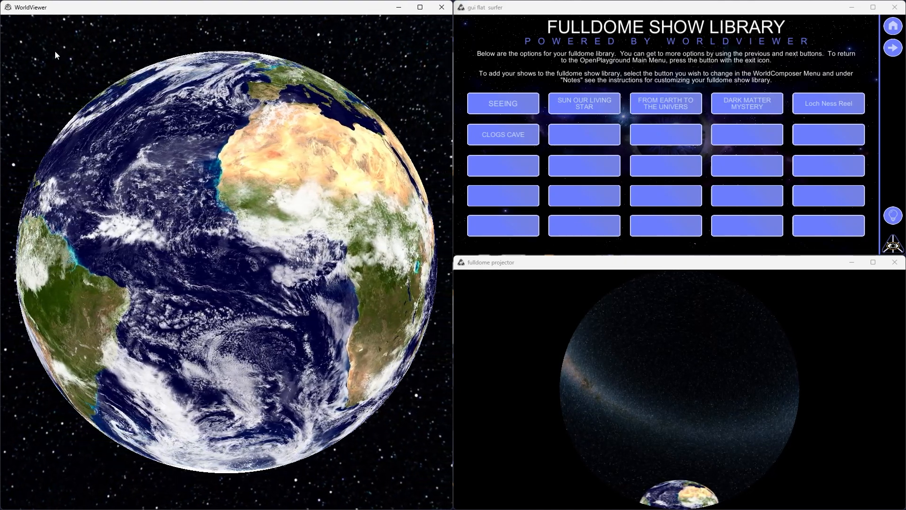
key("Escape")
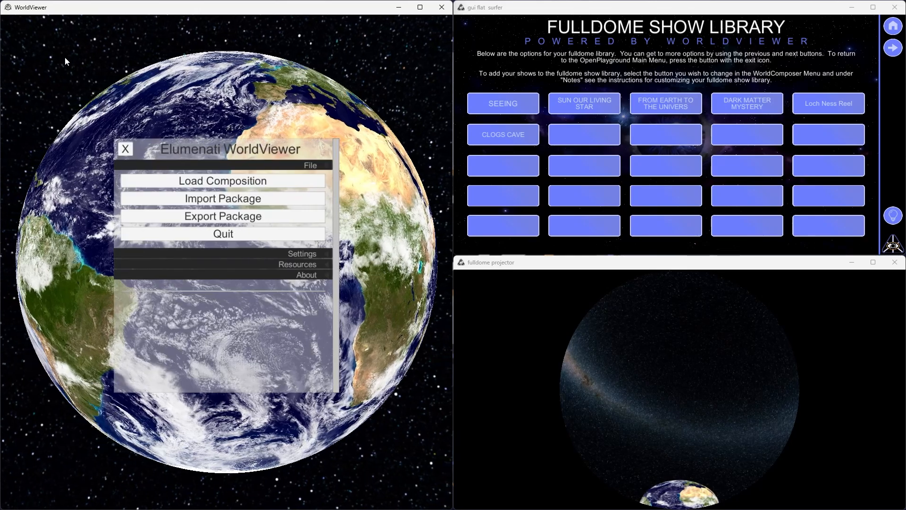
left_click(195, 181)
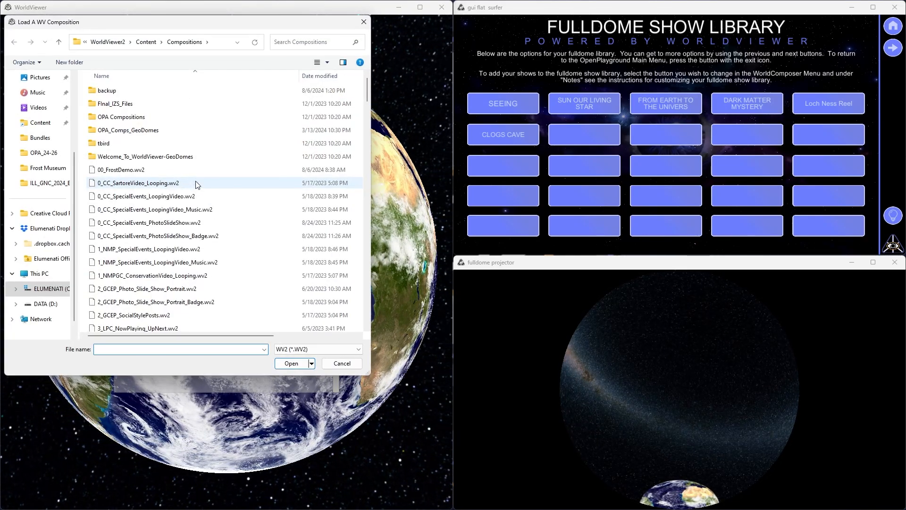
left_click_drag(370, 95, 354, 235)
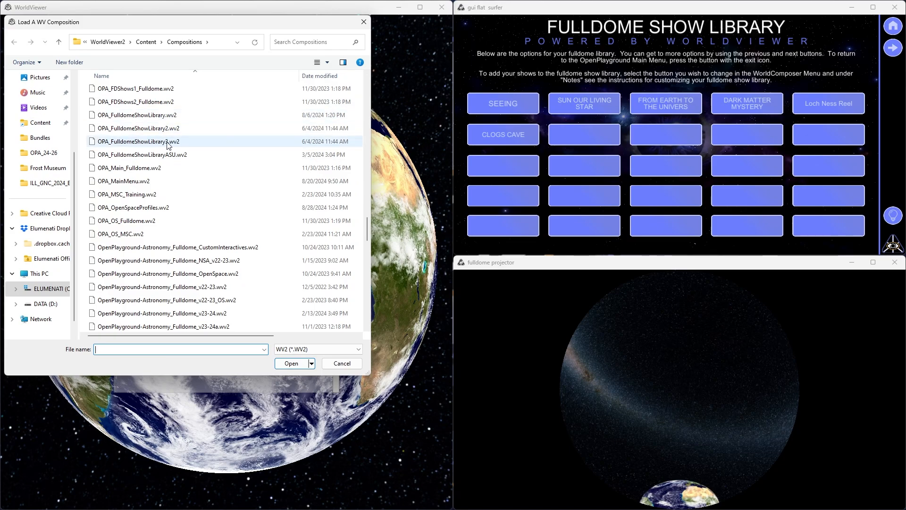
left_click(162, 118)
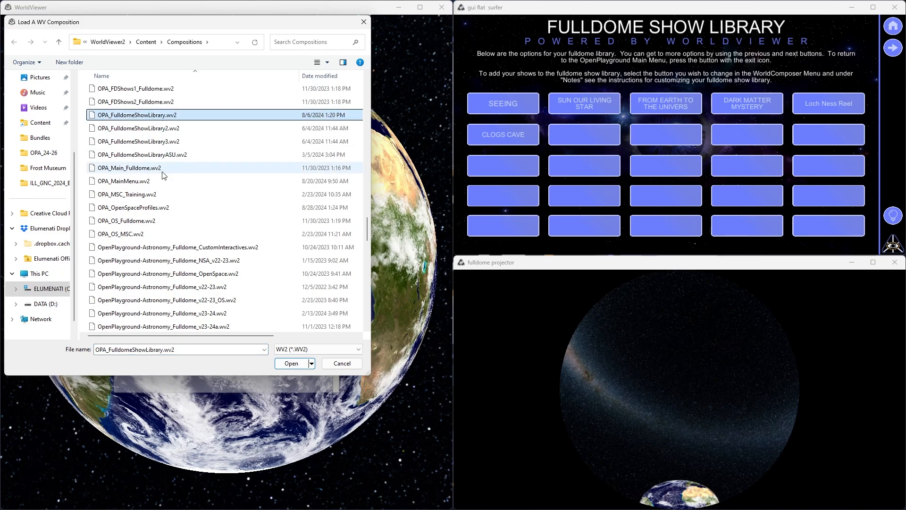
left_click(291, 363)
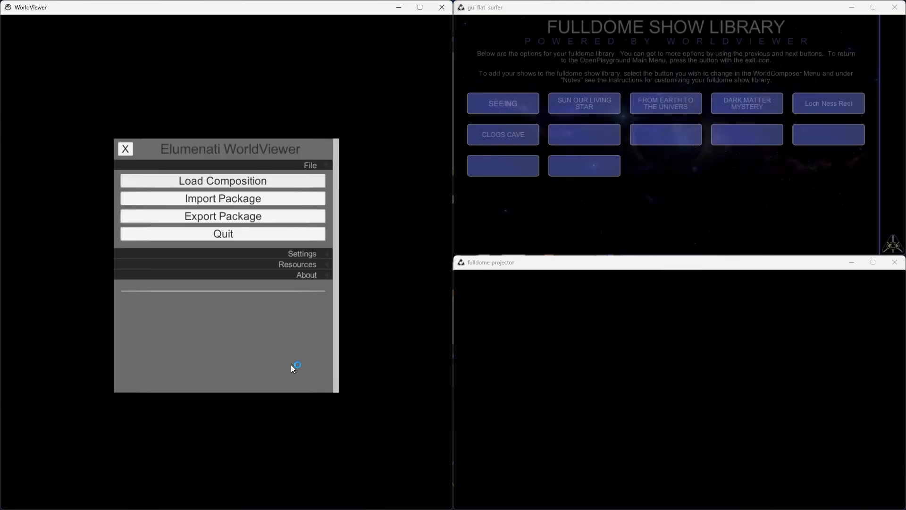
left_click(124, 149)
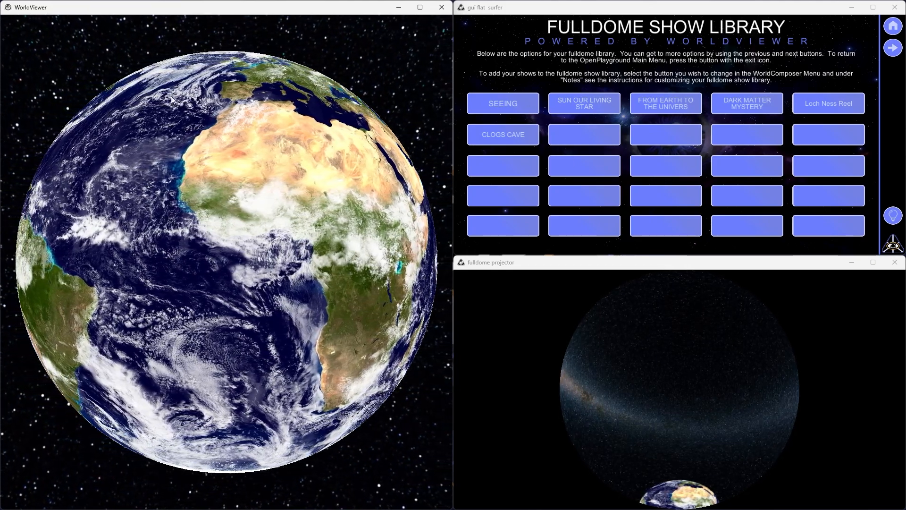
Step: Open the composition editor and resize the grid cells and pane so the columns from show 5 onward and all layers fit
key("Escape")
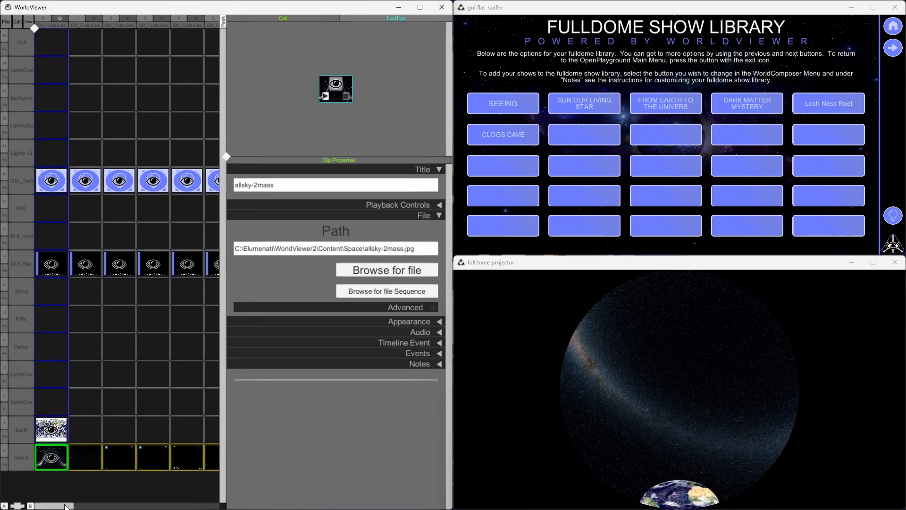
left_click_drag(65, 506, 93, 506)
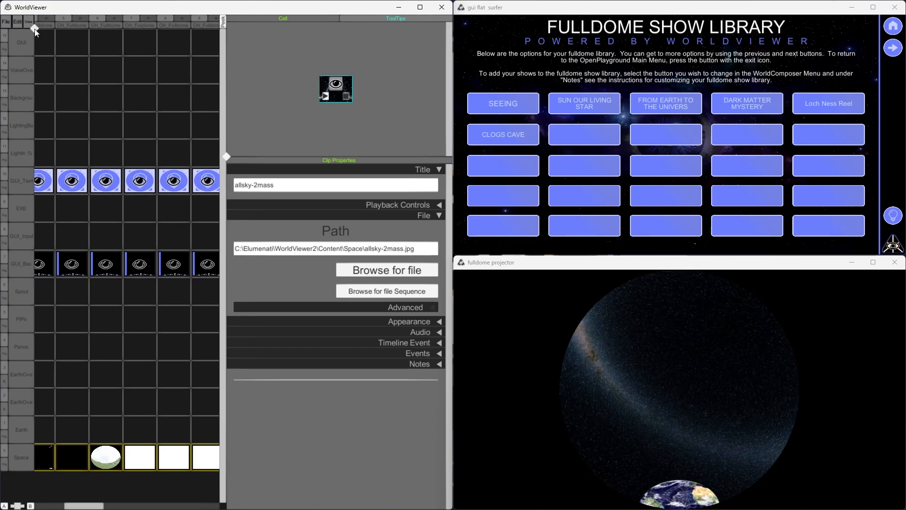
left_click_drag(34, 29, 32, 40)
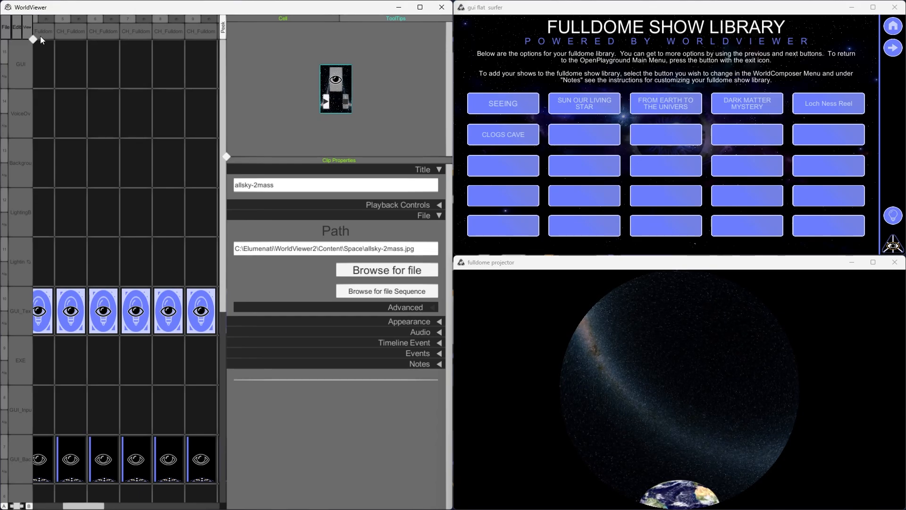
left_click_drag(33, 39, 32, 30)
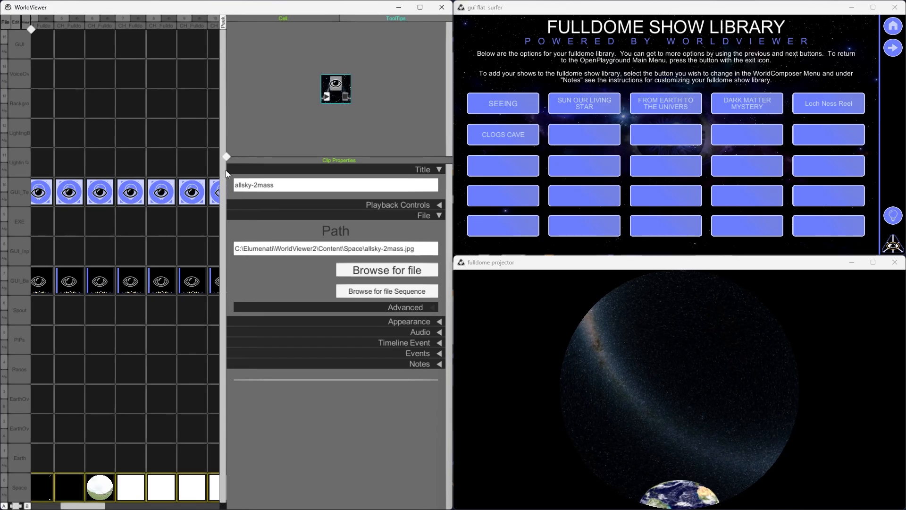
left_click_drag(222, 180, 228, 248)
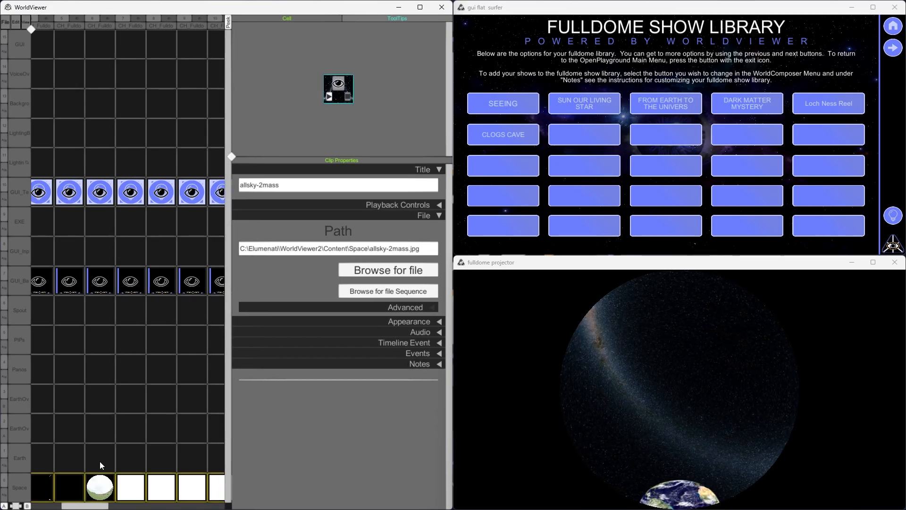
Step: Assign LNP_Showreel_2021.mkv from the Fisheye folder as the file of the Space layer clip FulldomeShow_7
left_click(139, 492)
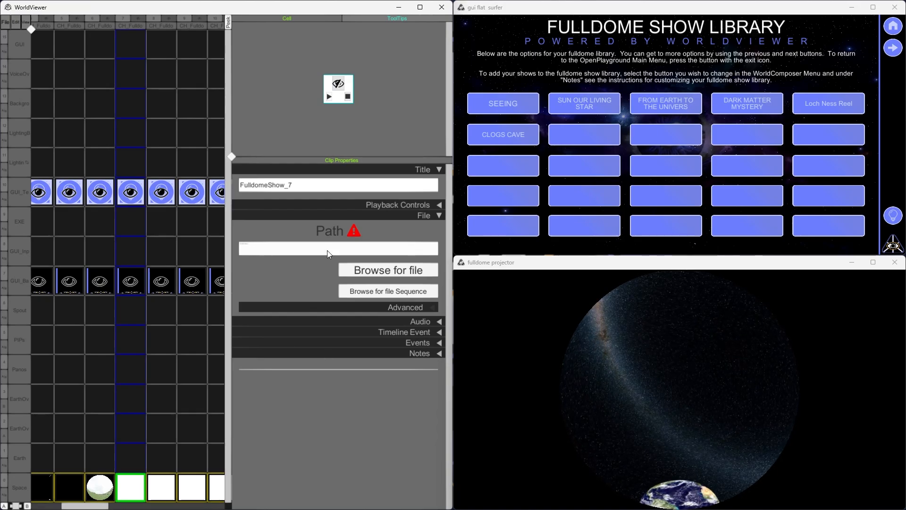
left_click(266, 244)
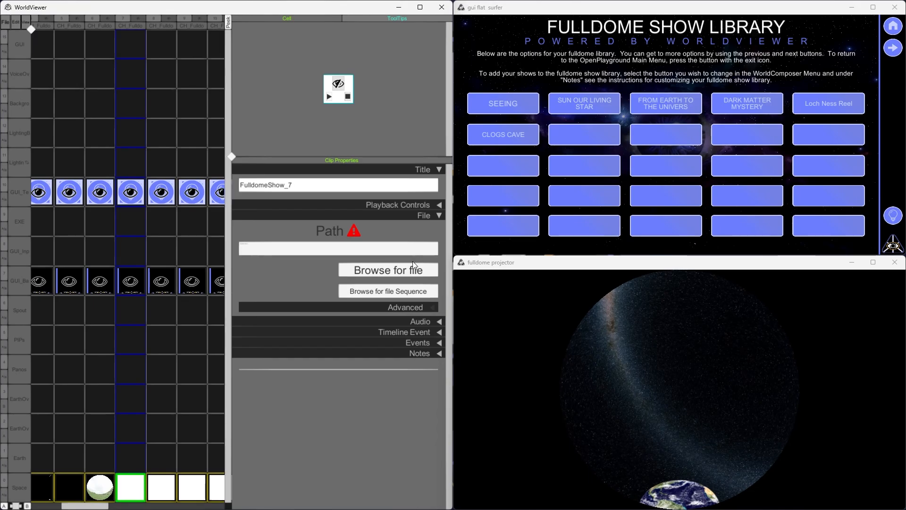
left_click(399, 267)
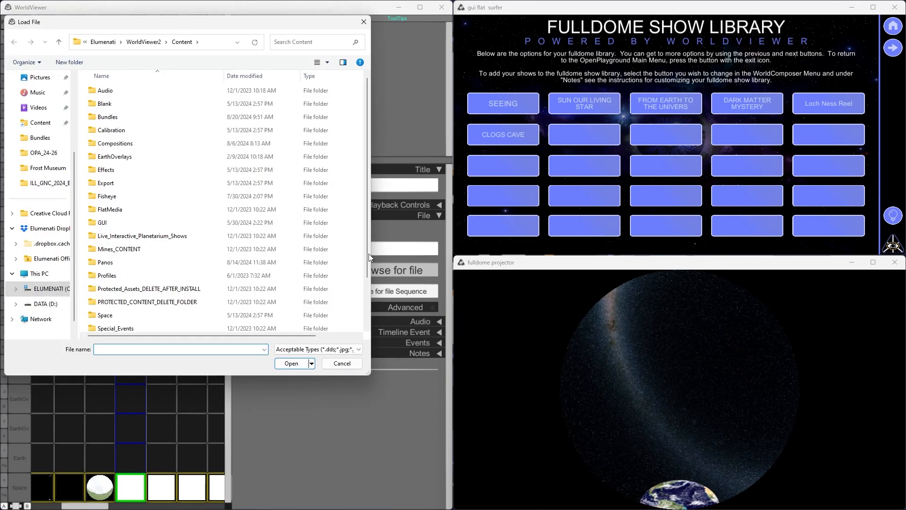
double_click(107, 197)
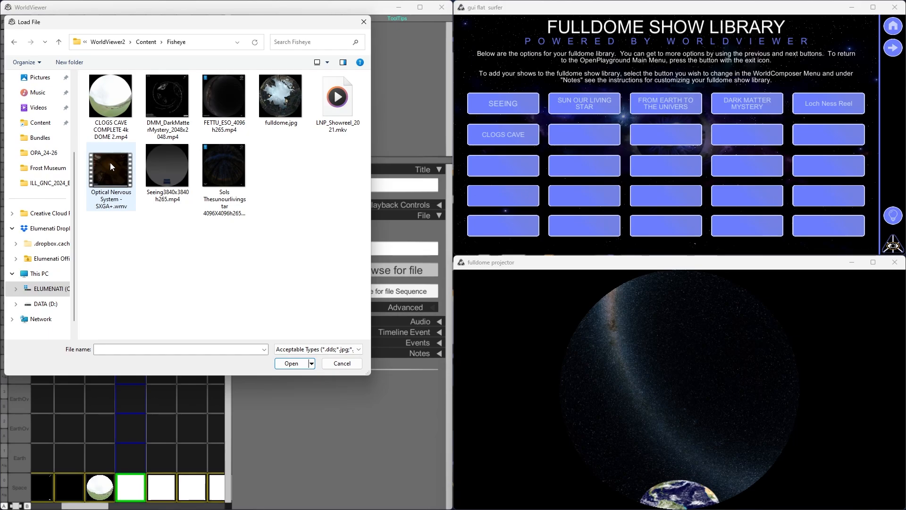
left_click(338, 103)
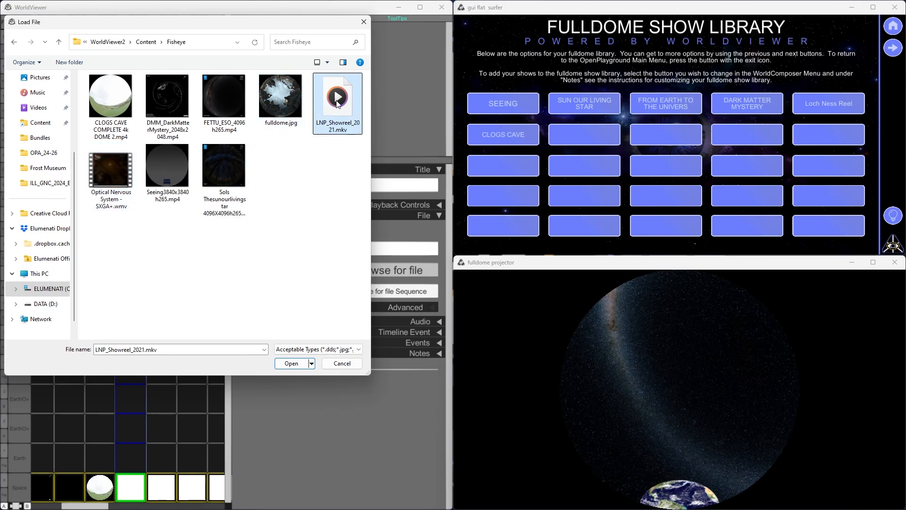
left_click(294, 364)
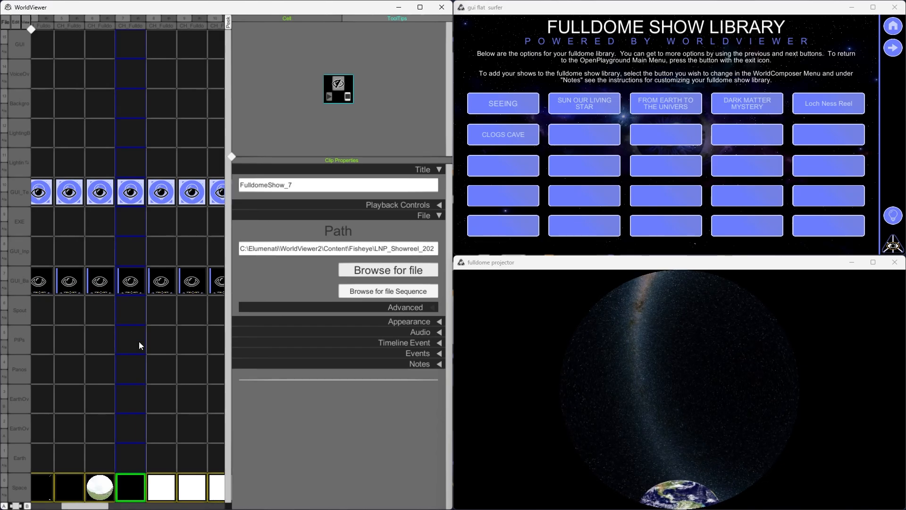
Step: Set the text of the GUI_BTN_FulldomeShows_7 button clip in the GUI text layer to "LNP PRODUCTION REEL"
left_click(137, 191)
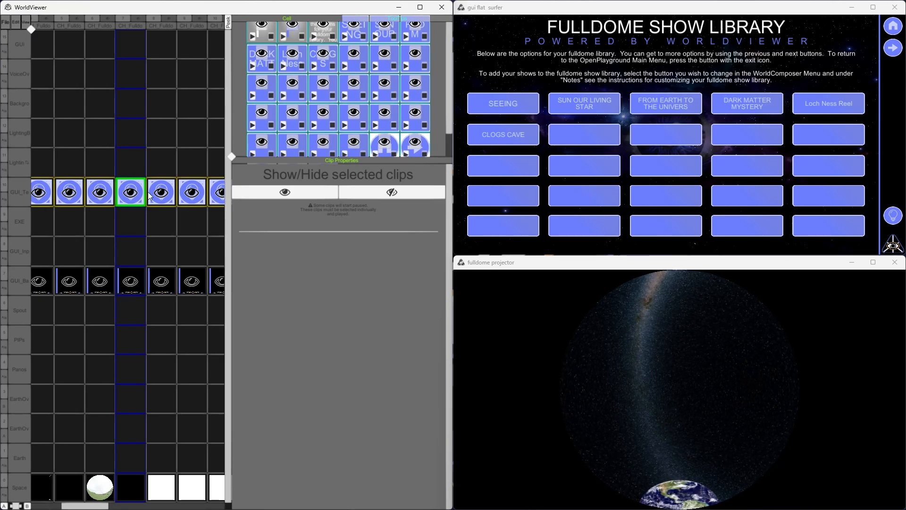
left_click(353, 66)
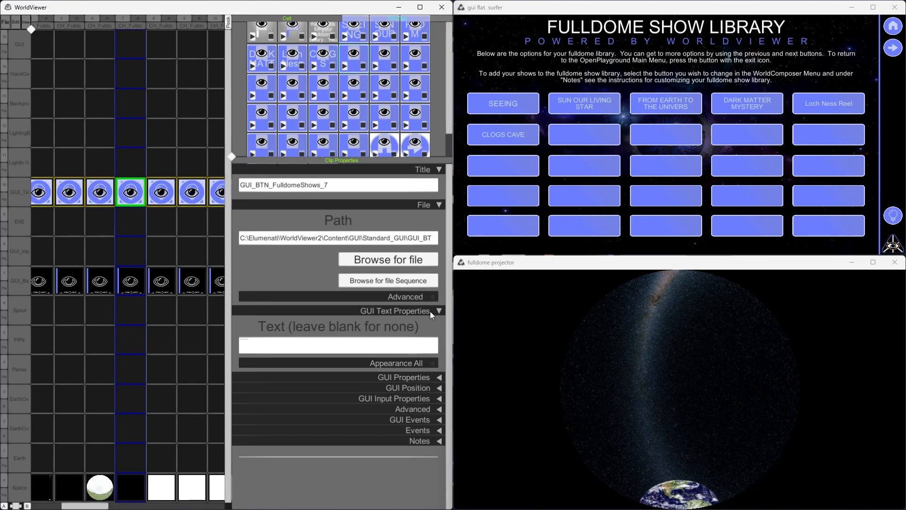
left_click(312, 347)
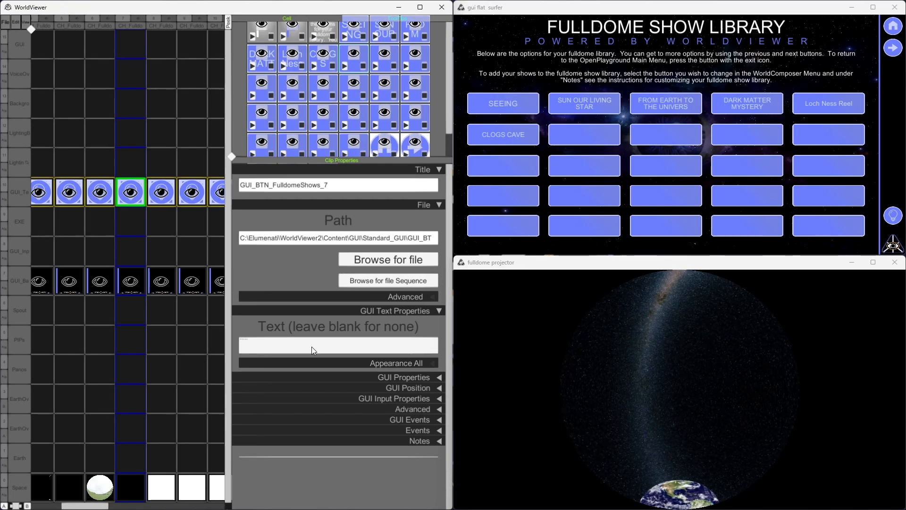
type("L")
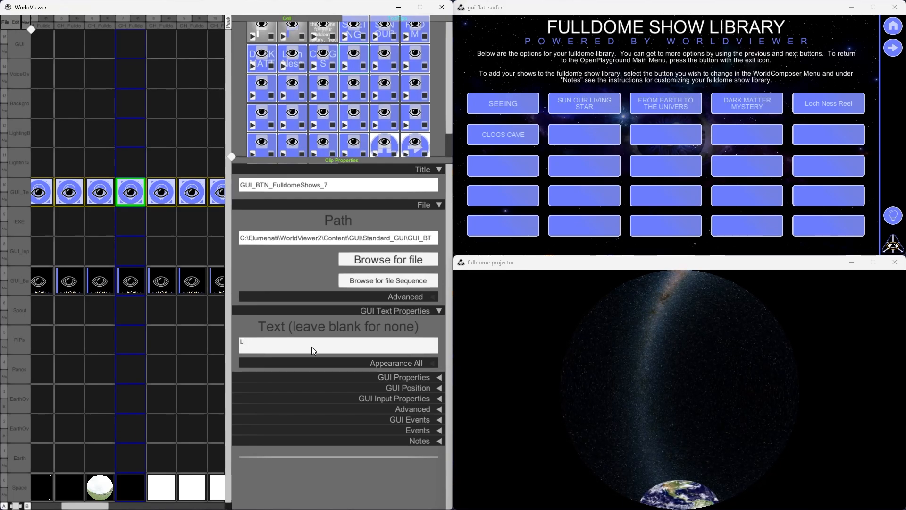
type("NP PRODUCTION REEL")
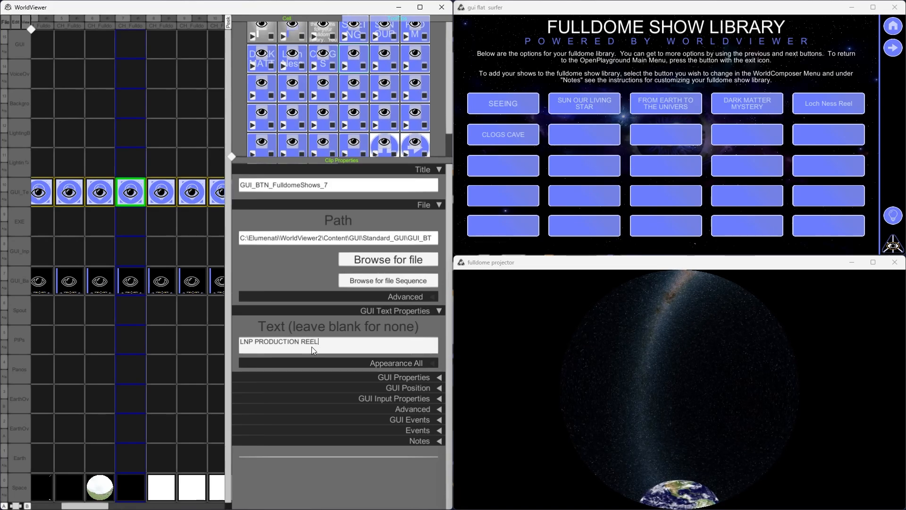
left_click(339, 324)
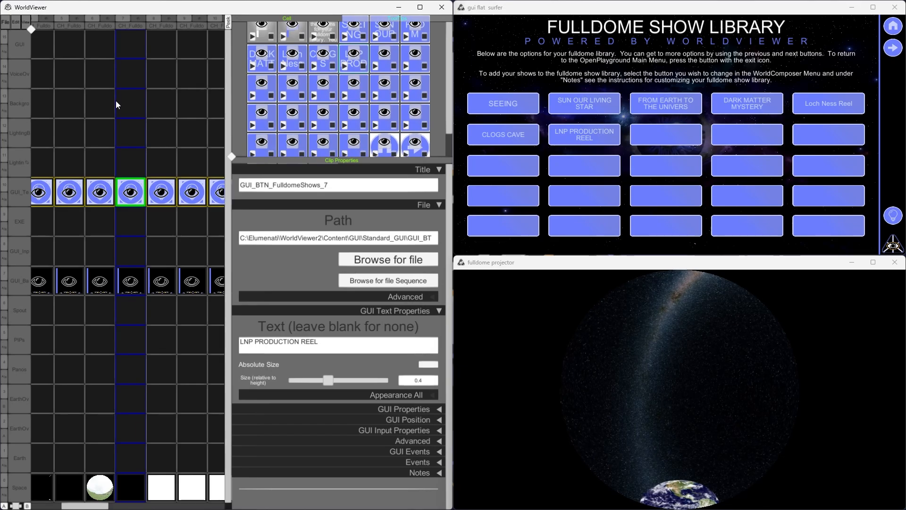
Step: Save the composition OPA_FulldomeShowLibrary.wv2 and close the composition editor
left_click(6, 22)
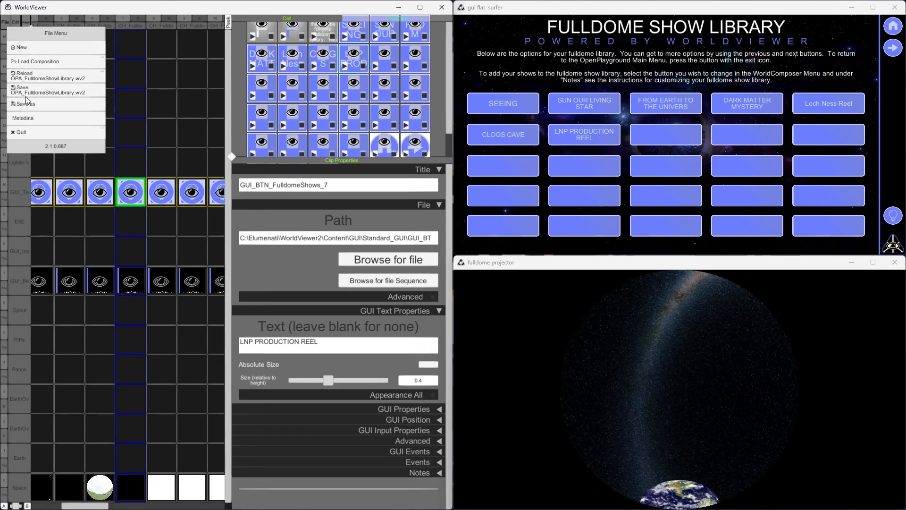
left_click(36, 90)
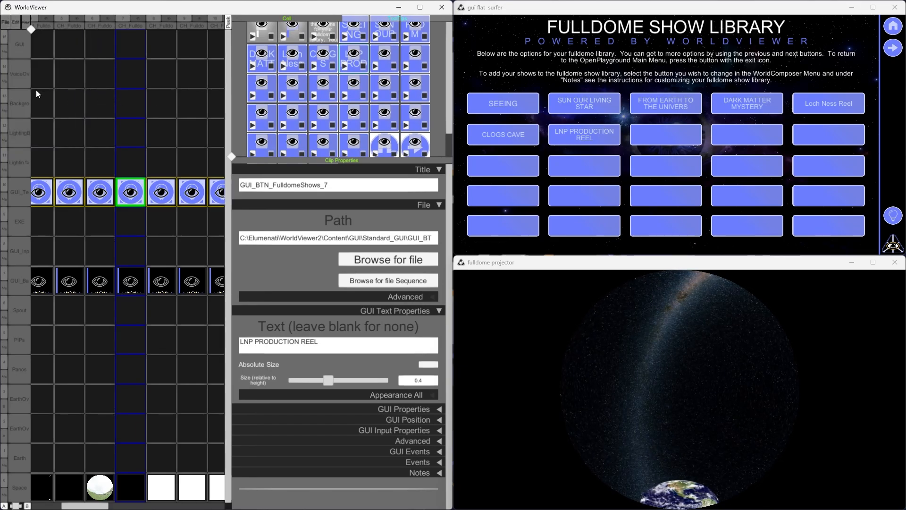
key("Escape")
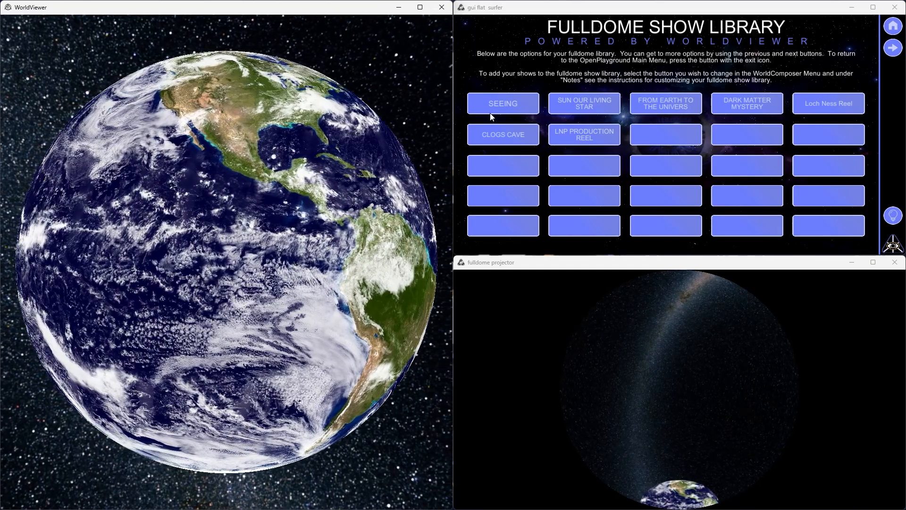
Step: Test the LNP PRODUCTION REEL show by playing it, pausing it, resuming it and pausing it again
left_click(579, 135)
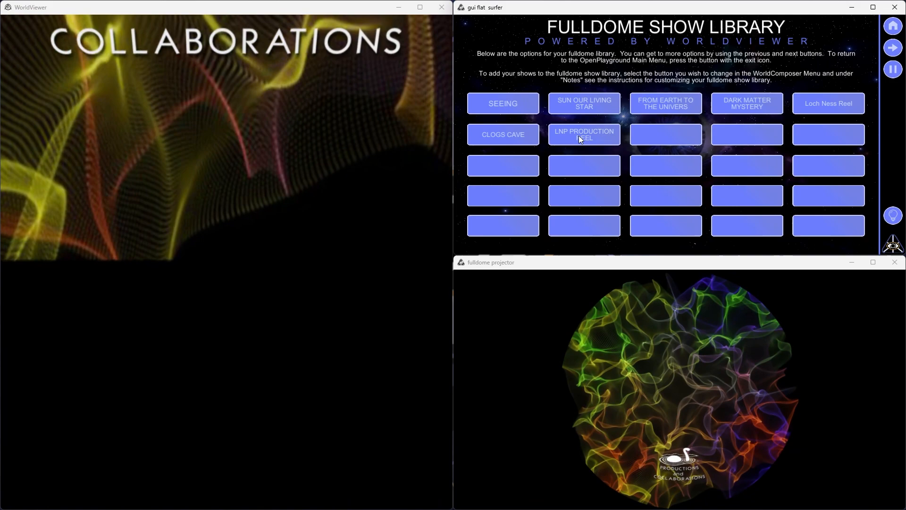
left_click(893, 70)
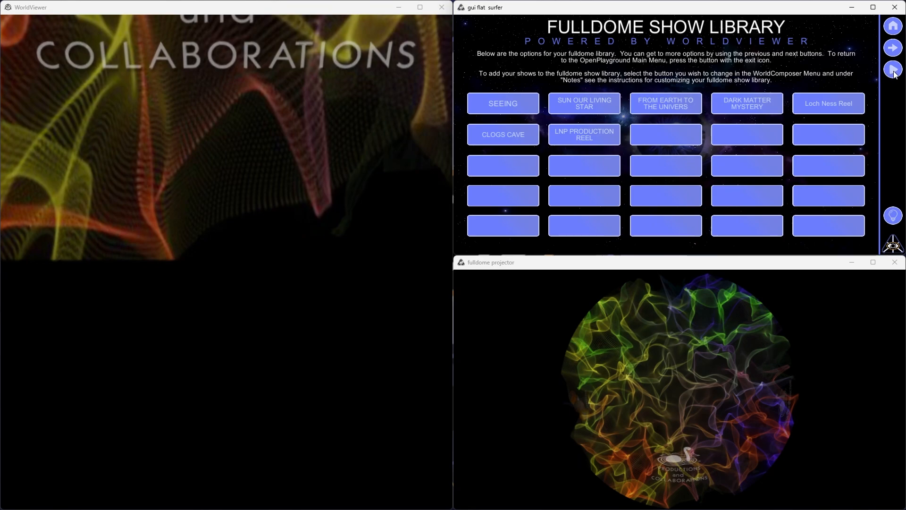
left_click(214, 108)
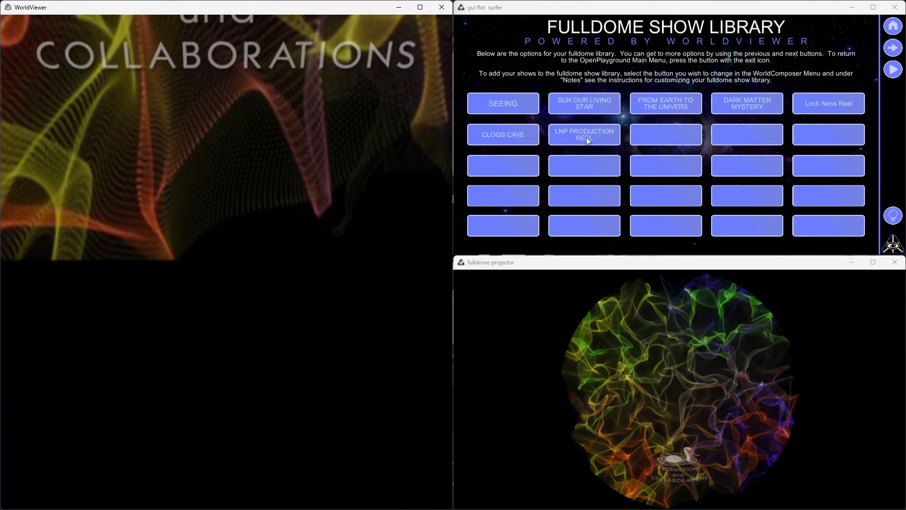
left_click(894, 71)
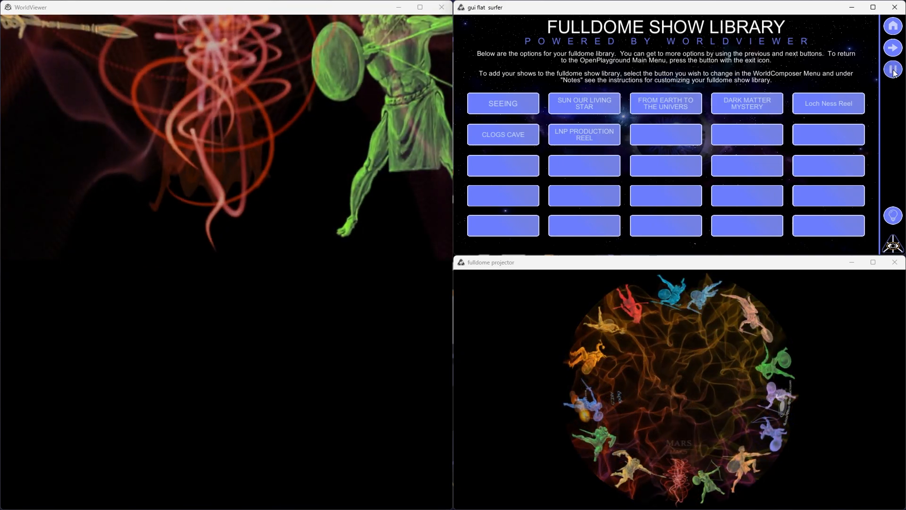
left_click(896, 74)
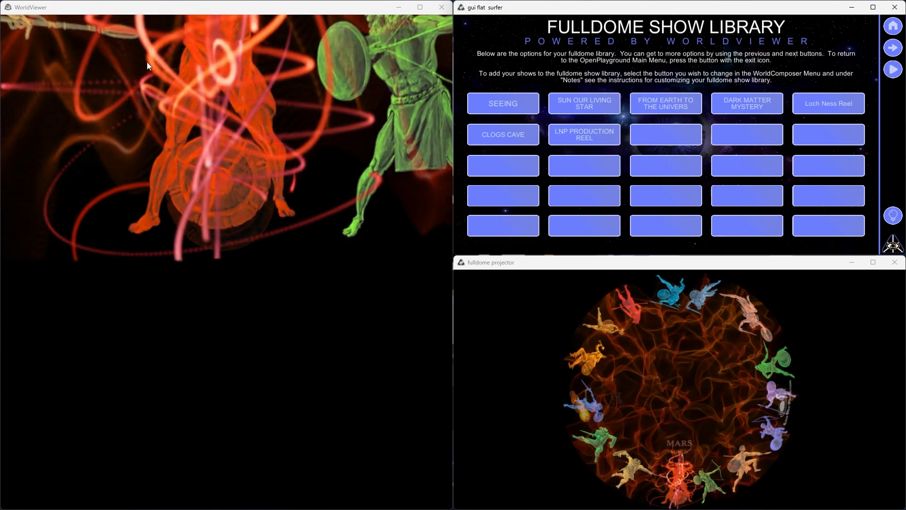
Step: Reopen the composition editor and assign Optical Nervous System - SXGA+.wmv from the Fisheye folder to the Space layer clip FulldomeShow_8
left_click(83, 63)
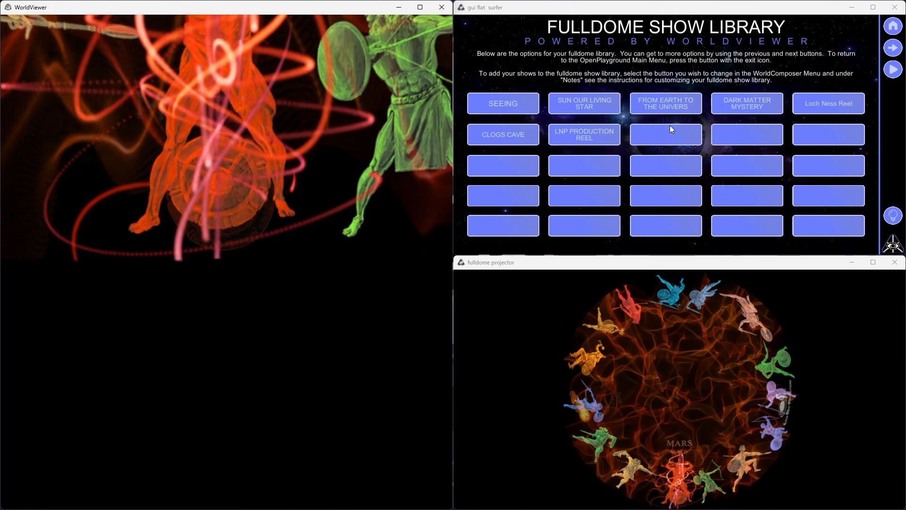
key("Escape")
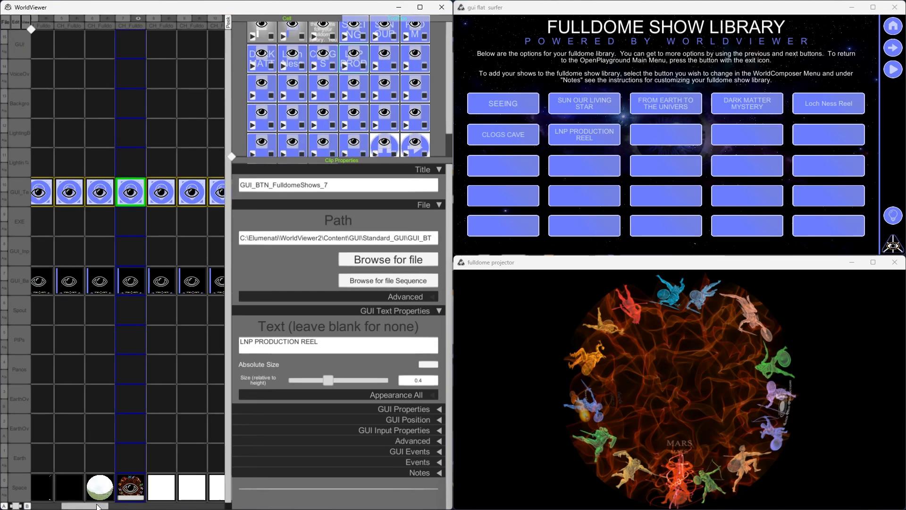
left_click_drag(98, 507, 105, 507)
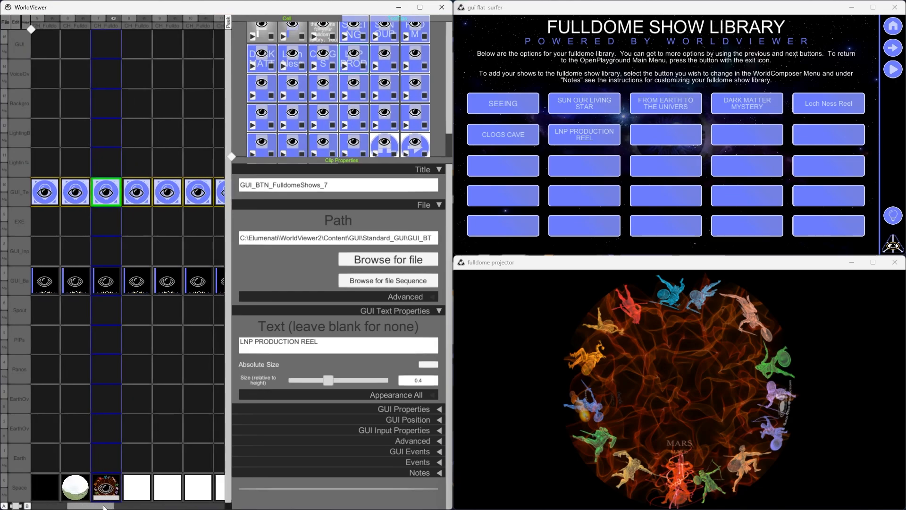
left_click(141, 490)
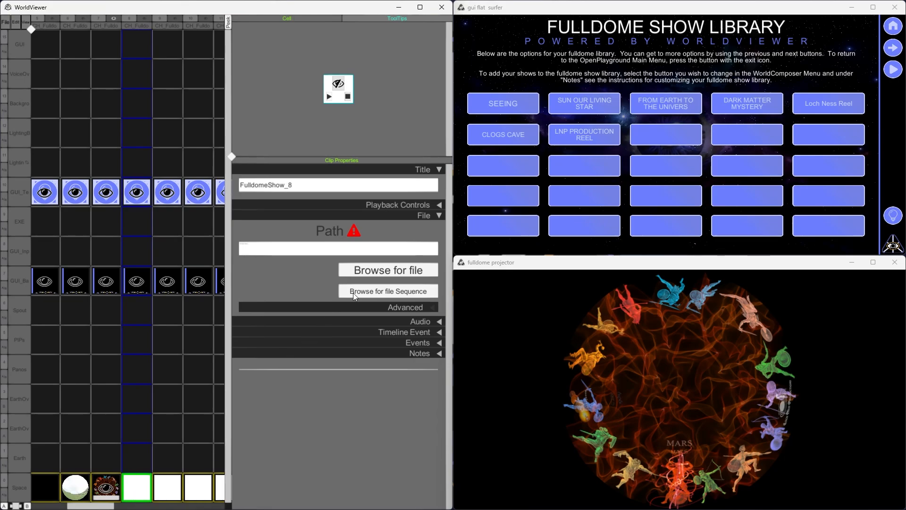
left_click(377, 271)
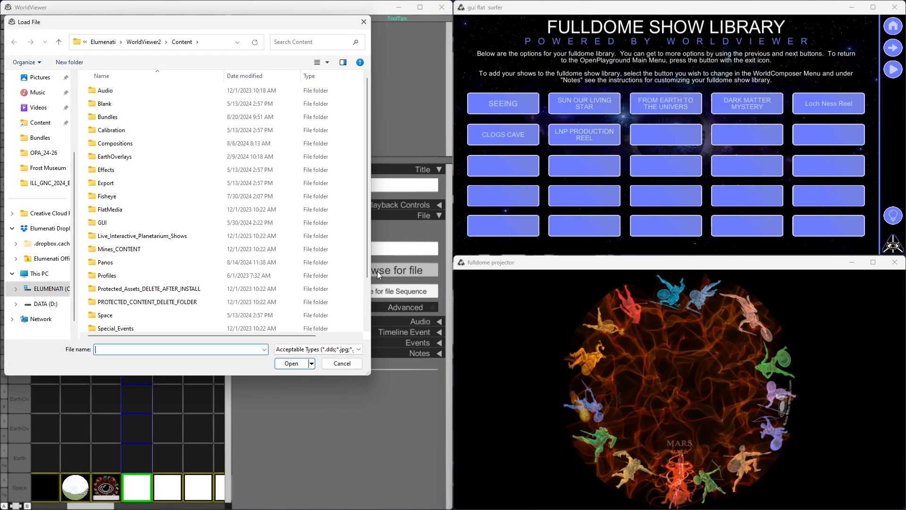
double_click(125, 201)
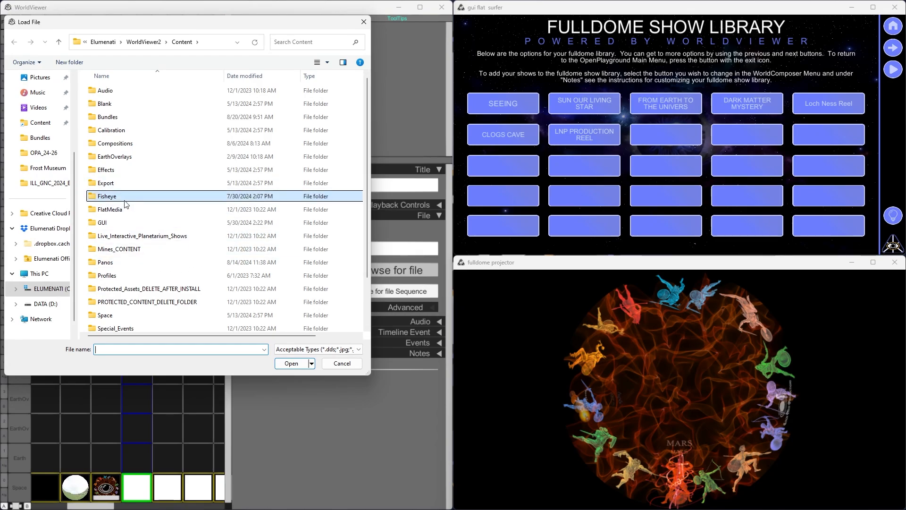
left_click(285, 98)
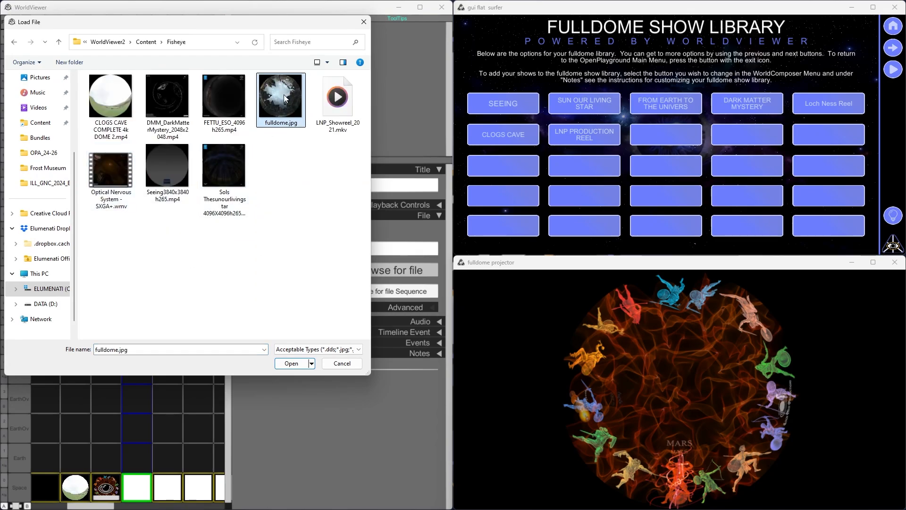
left_click(119, 176)
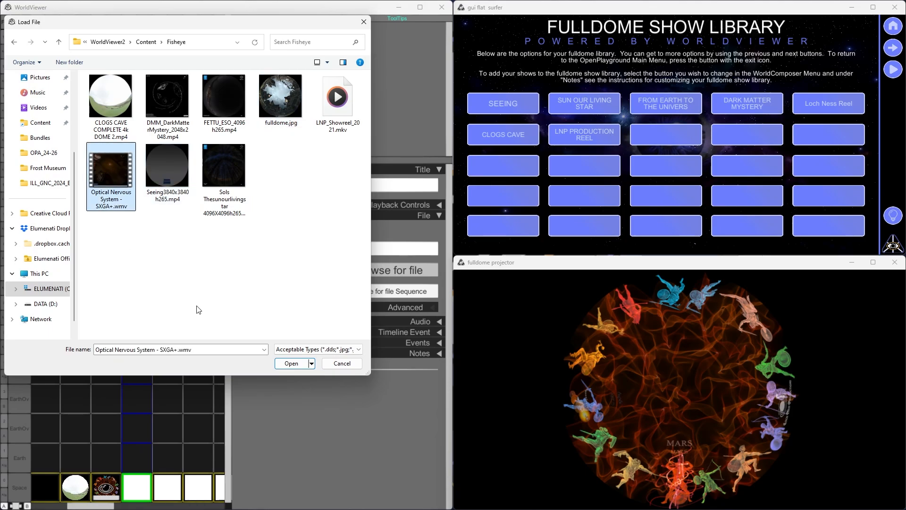
left_click(292, 364)
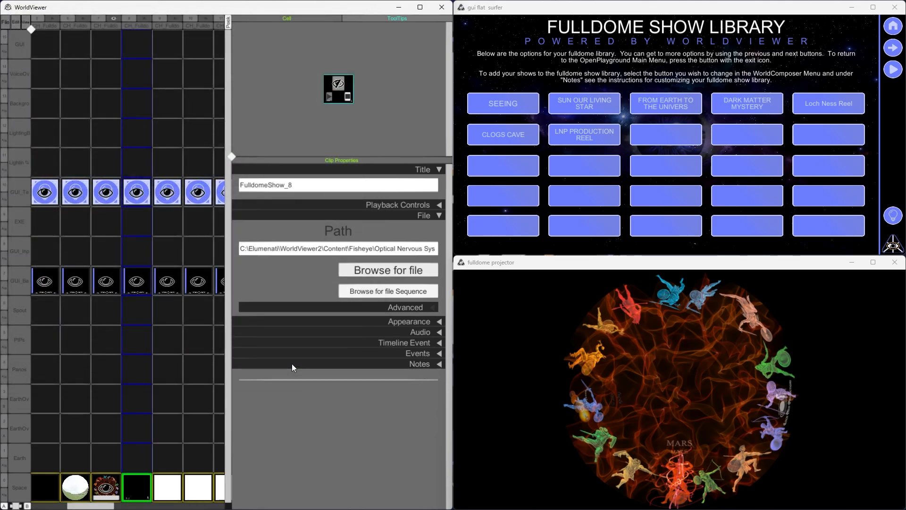
Step: Set the text of the GUI_BTN_FulldomeShows_8 button clip in the GUI text layer to "OPTICAL NERVOUS SYSTEM"
left_click(137, 190)
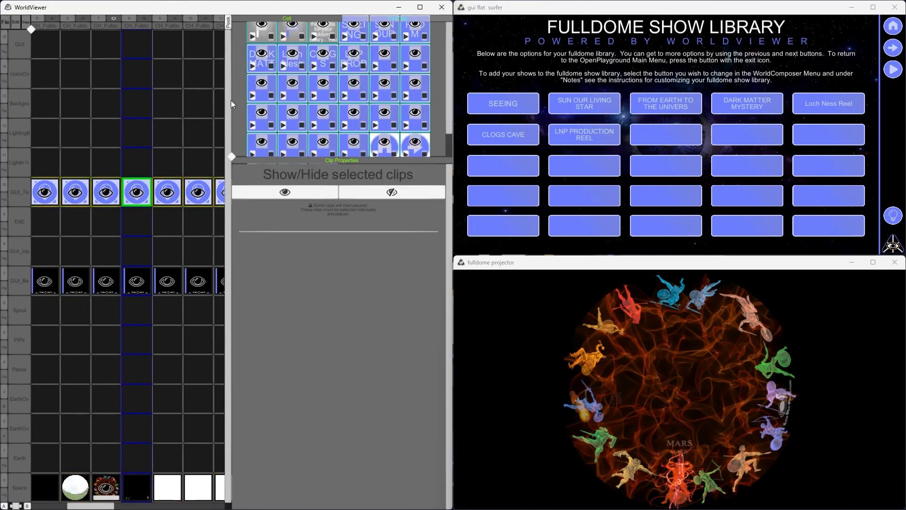
left_click(389, 65)
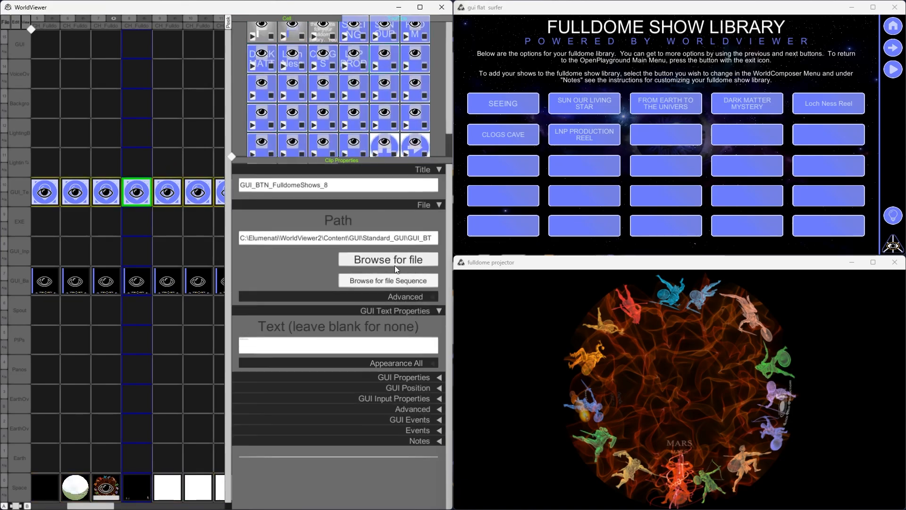
left_click(361, 342)
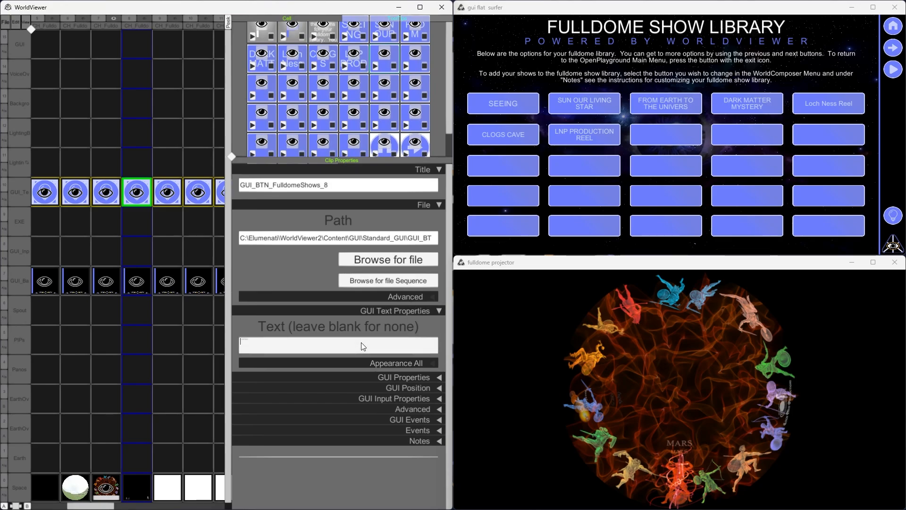
type("OPTICAL NERVOUS SYSTEM")
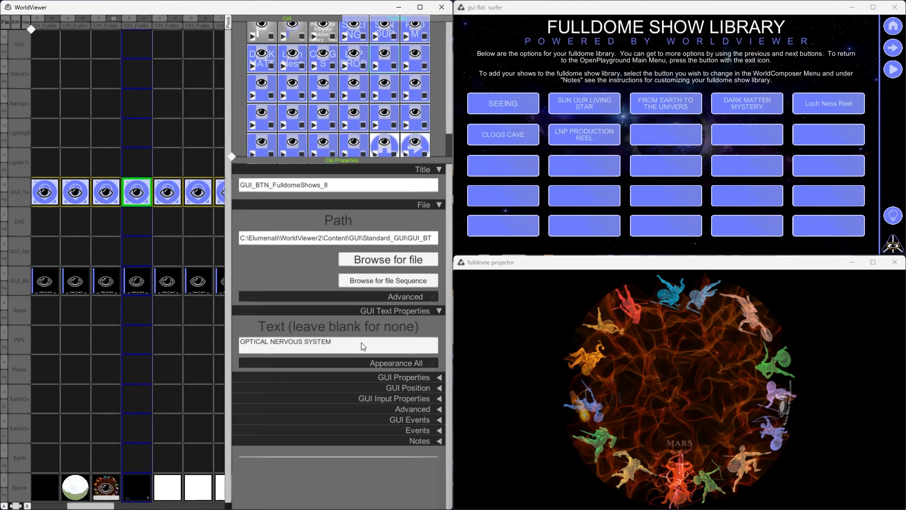
key("Return")
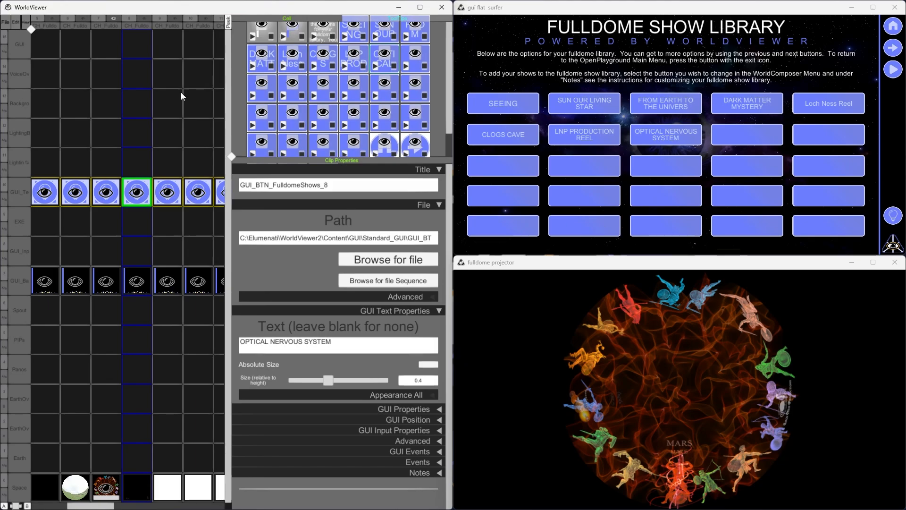
Step: Save OPA_FulldomeShowLibrary.wv2 with the new OPTICAL NERVOUS SYSTEM entry and close the composition editor
left_click(5, 22)
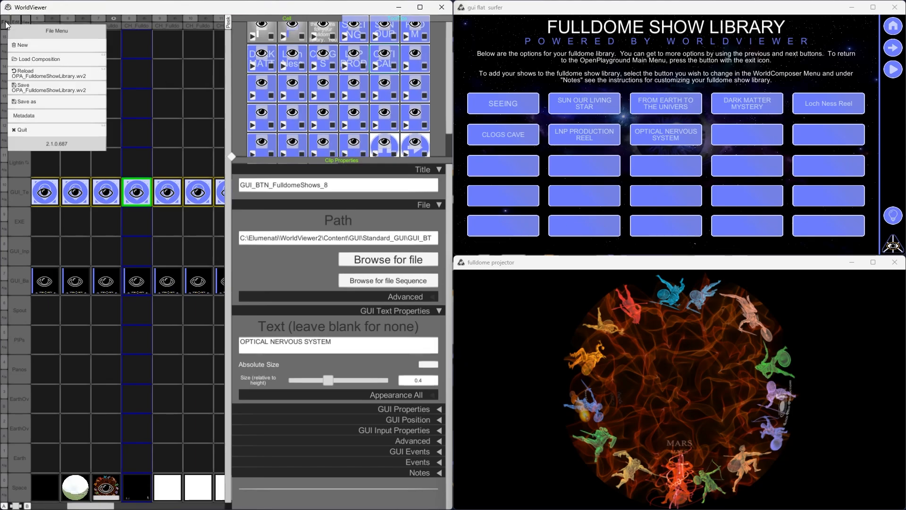
left_click(56, 87)
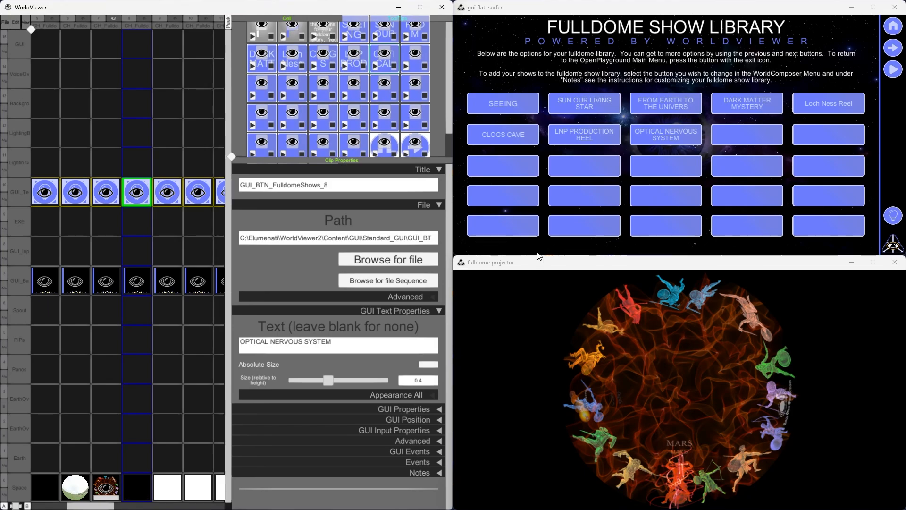
key("Escape")
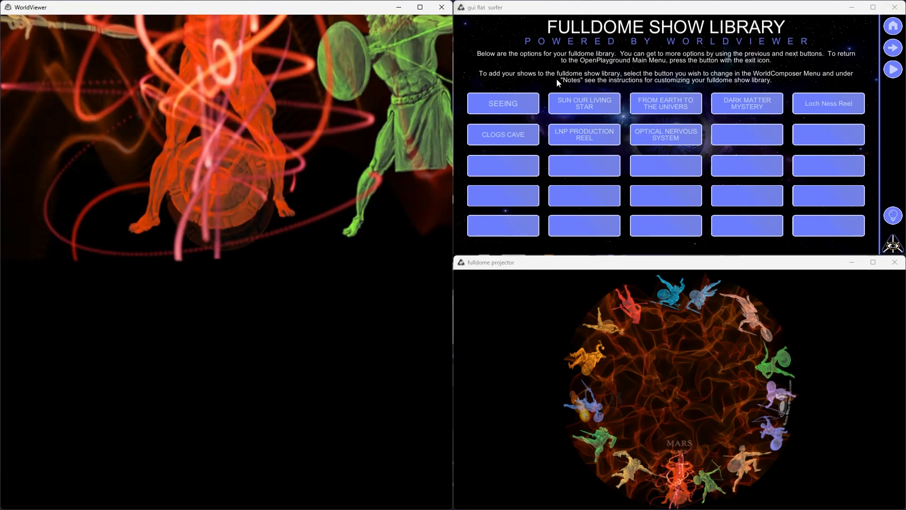
Step: Test the OPTICAL NERVOUS SYSTEM show from the library and return to the Open Playground for Astronomy home screen
left_click(674, 132)
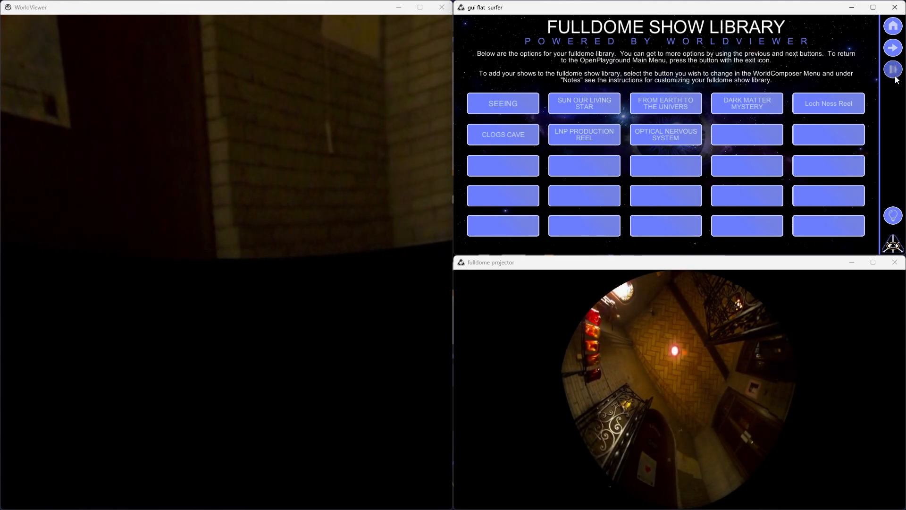
left_click(896, 32)
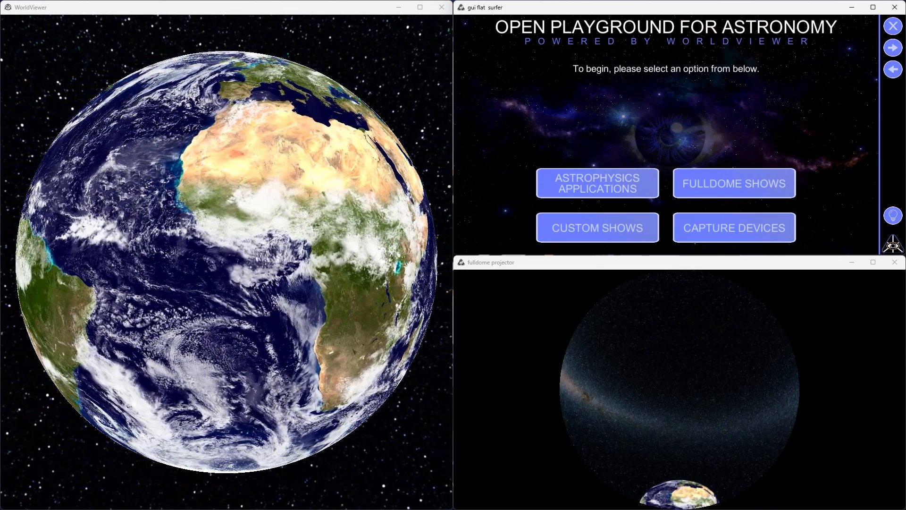
Step: Switch to Chrome and open the International Planetarium Society website at ips-planetarium.org
left_click_drag(0, 215, 466, 31)
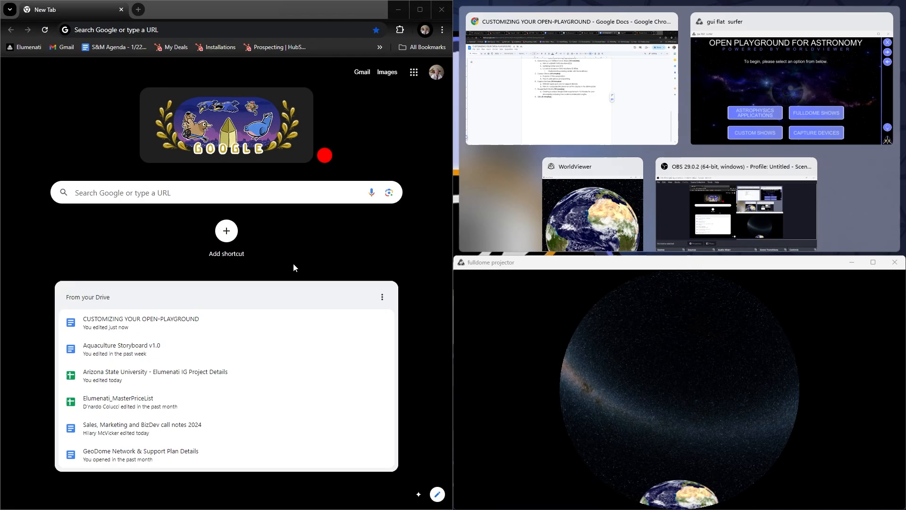
left_click(410, 160)
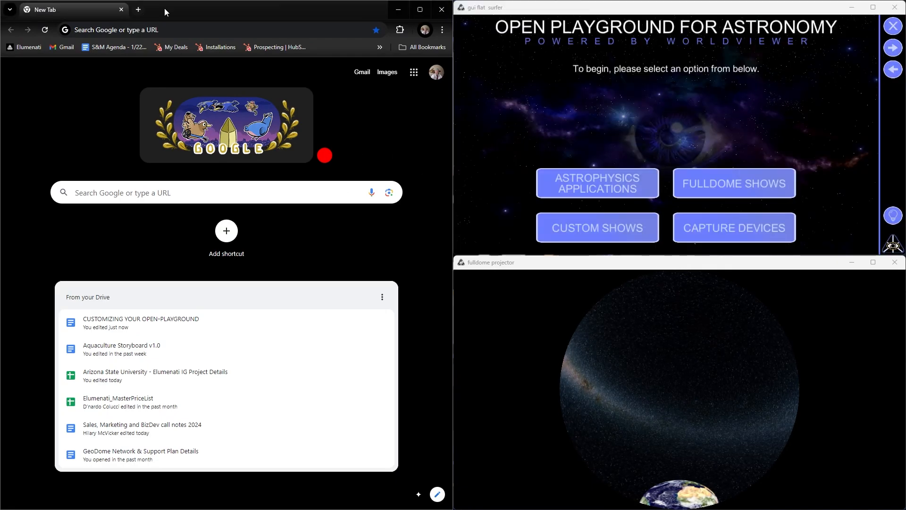
left_click(168, 33)
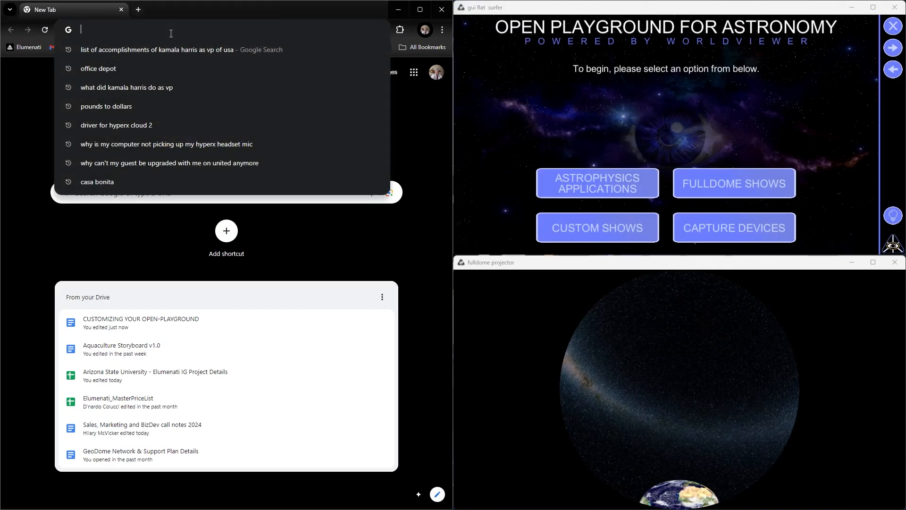
type("IPS")
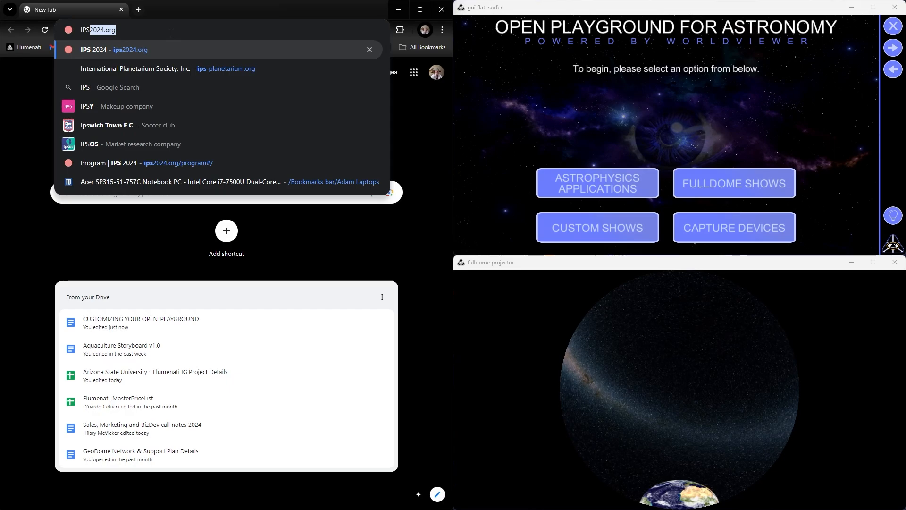
type("-Planetarium")
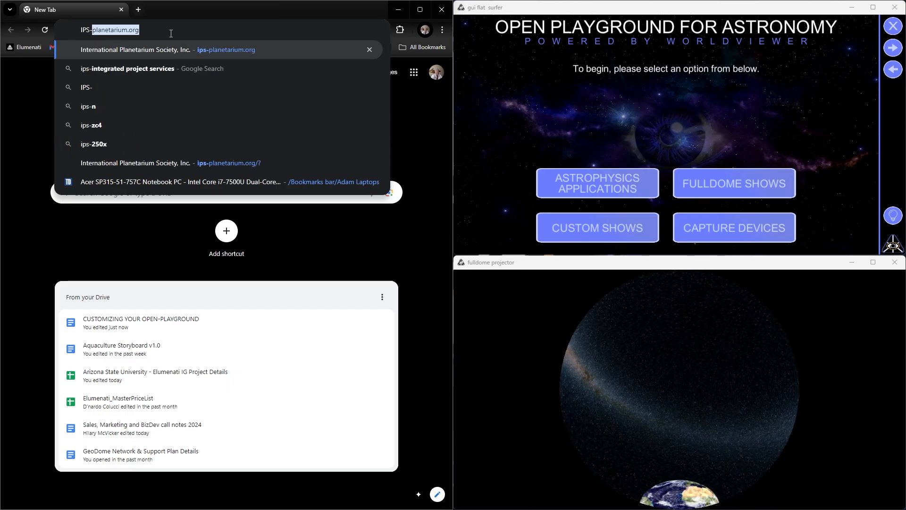
key("Return")
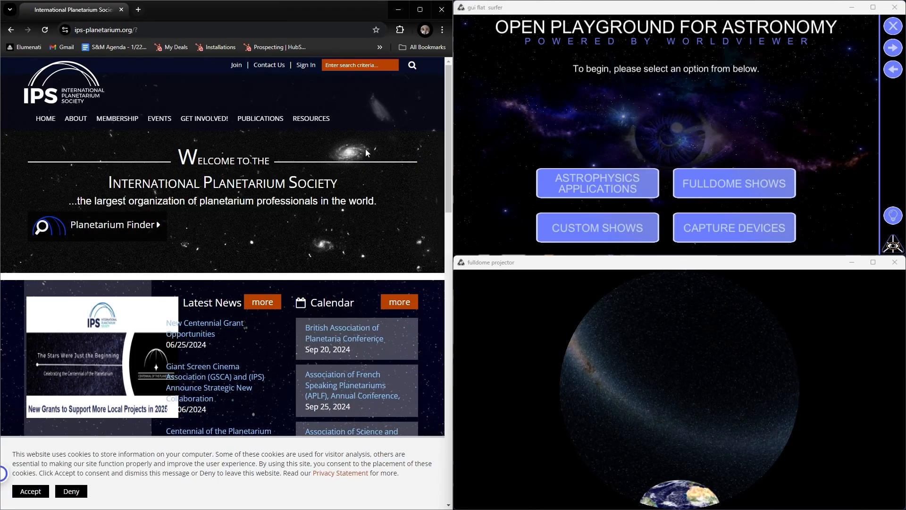
Step: Open the Fulldome Movies page under the Free Media resources of the International Planetarium Society site
mouse_move(320, 127)
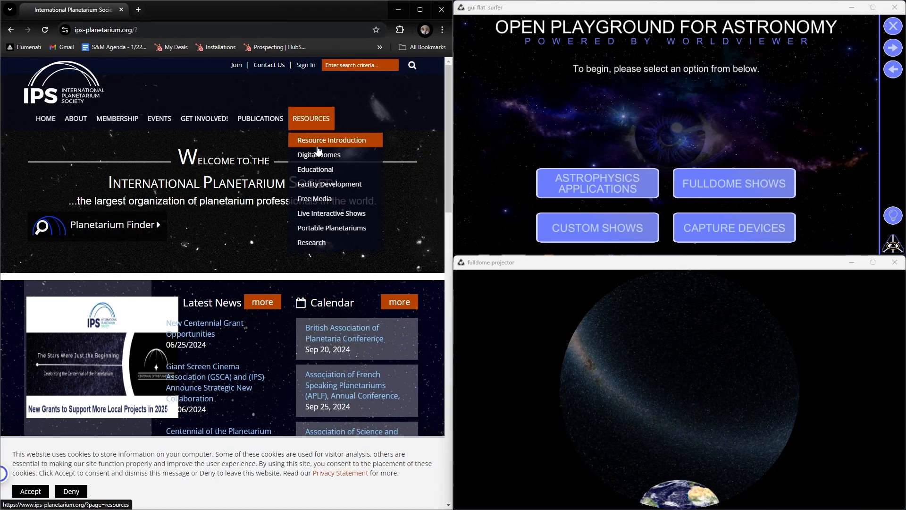
mouse_move(317, 199)
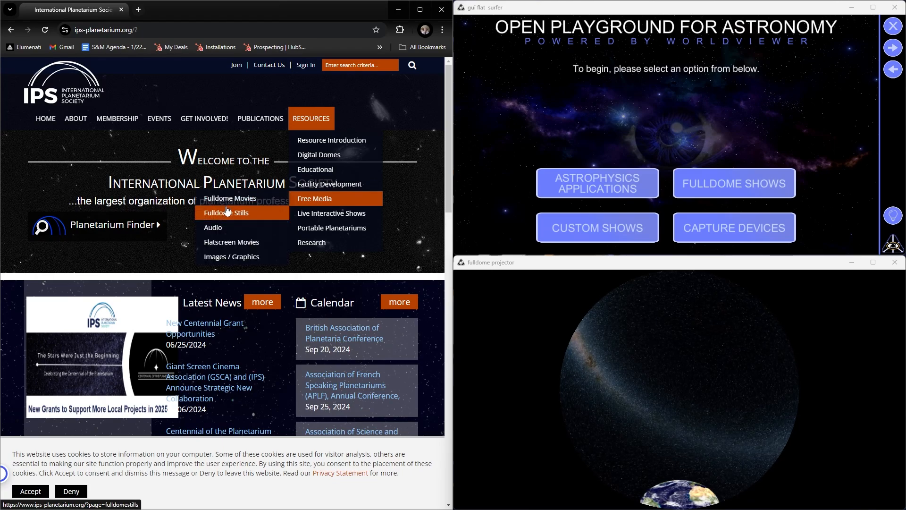
left_click(279, 198)
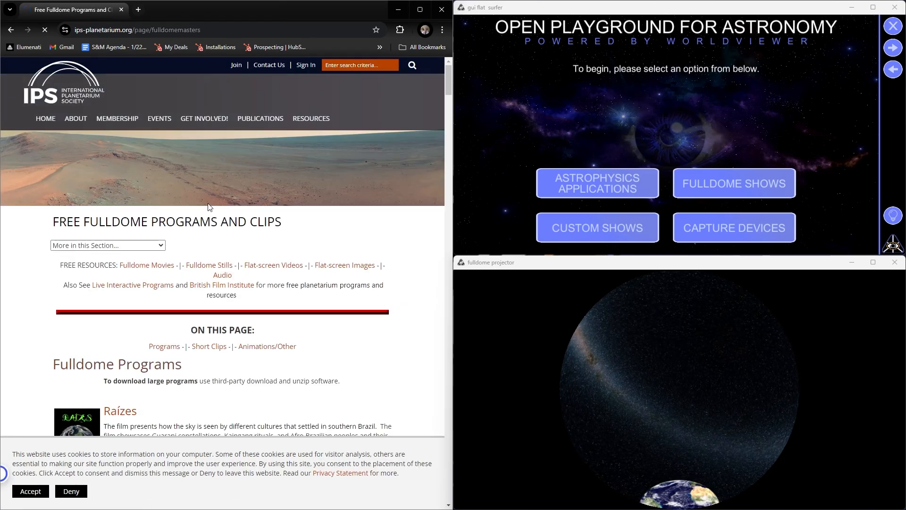
Step: Examine the free fulldome program listings and their download sources, opening the Cosmic Cookbook link and returning to the list
scroll(209, 205, "down", 7)
scroll(209, 207, "down", 15)
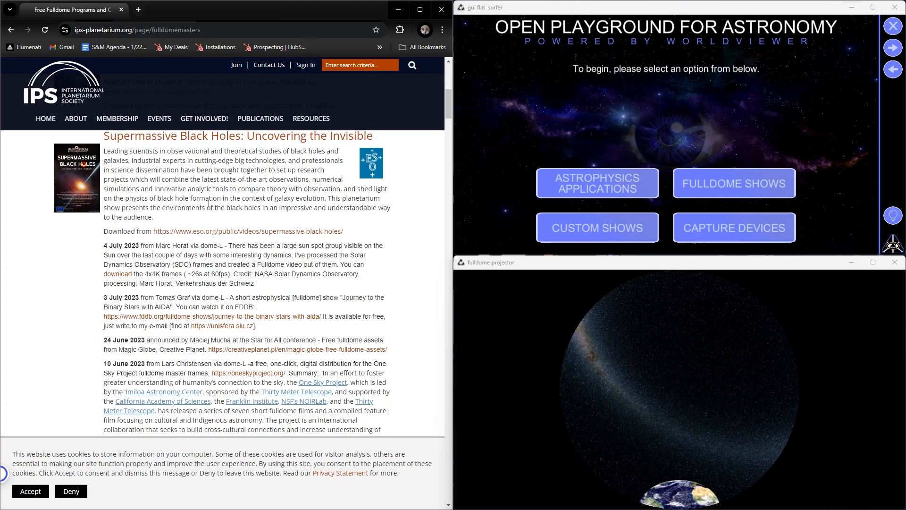
scroll(209, 204, "down", 3)
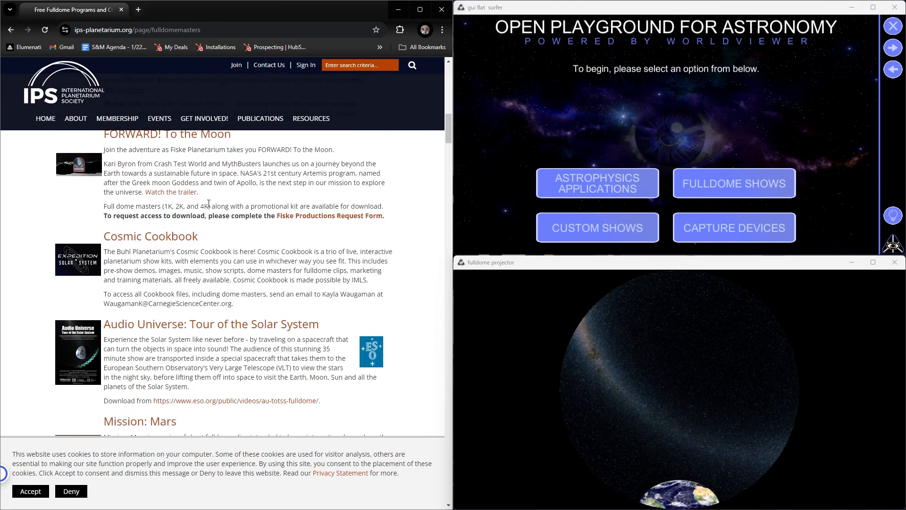
left_click(136, 192)
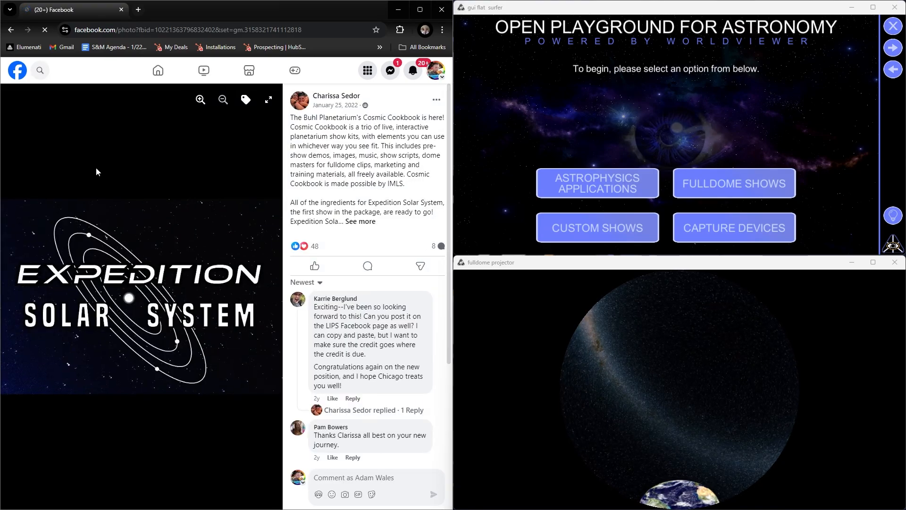
left_click(11, 30)
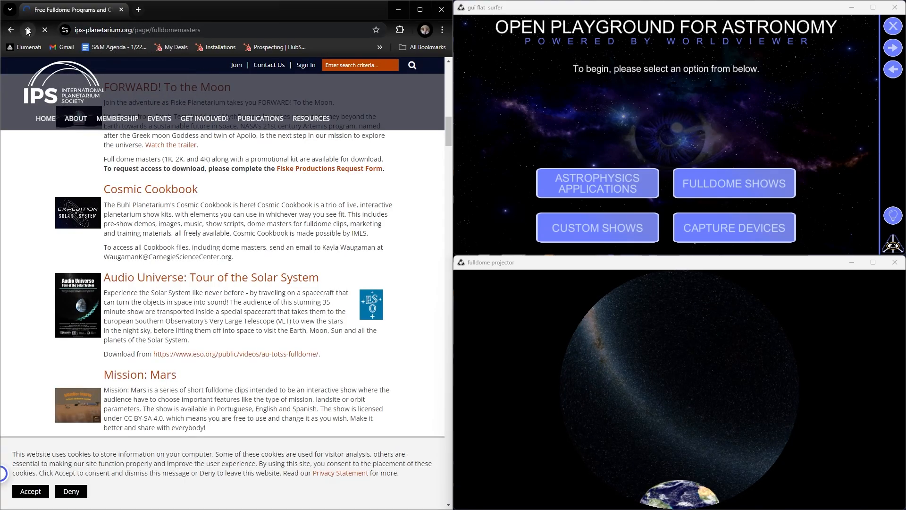
scroll(208, 397, "down", 4)
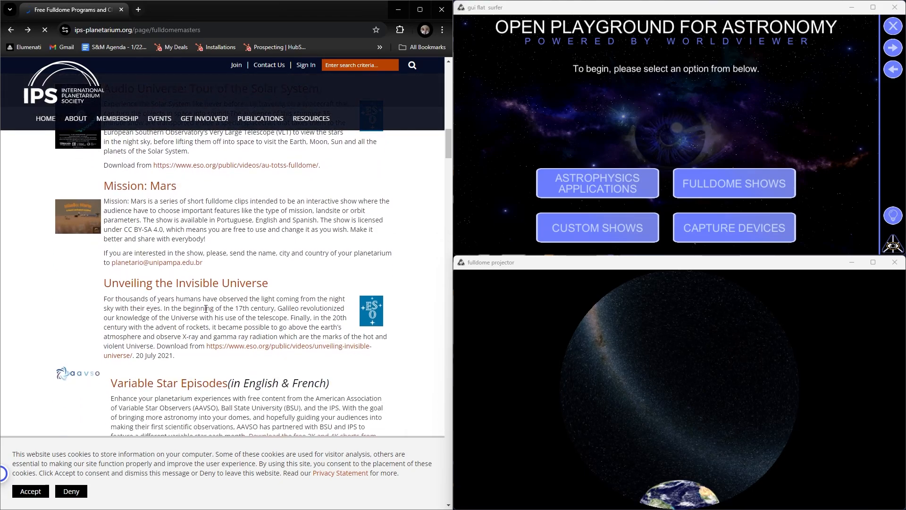
scroll(208, 397, "up", 3)
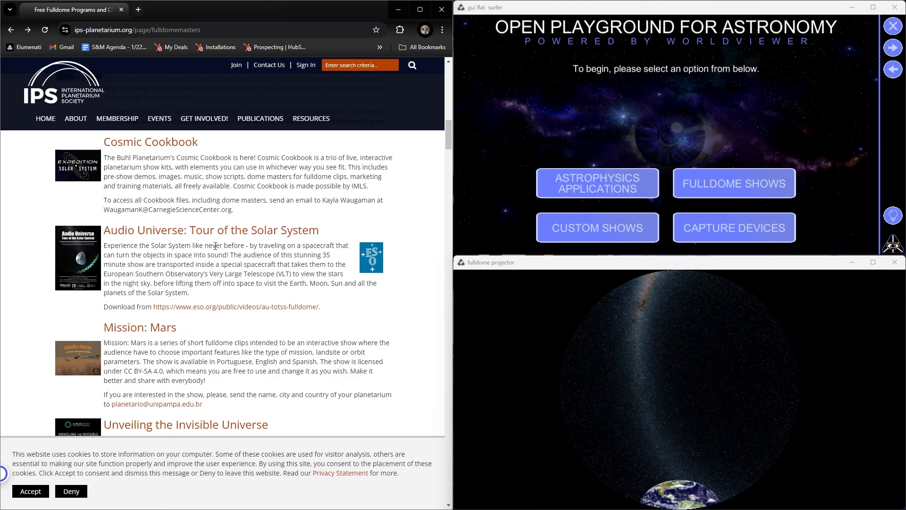
scroll(214, 246, "down", 10)
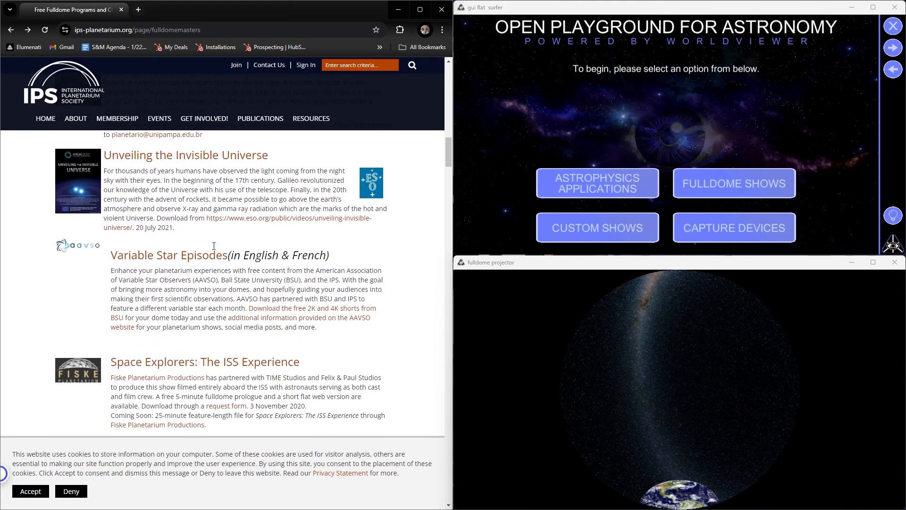
scroll(214, 250, "down", 7)
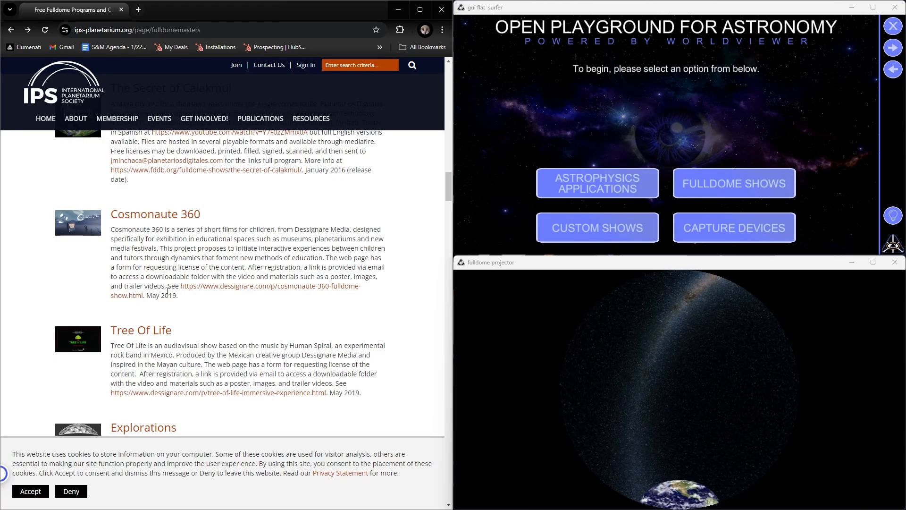
Step: Open elumenati.com in a new browser tab and go to its Support page with the support ticket form
left_click(139, 10)
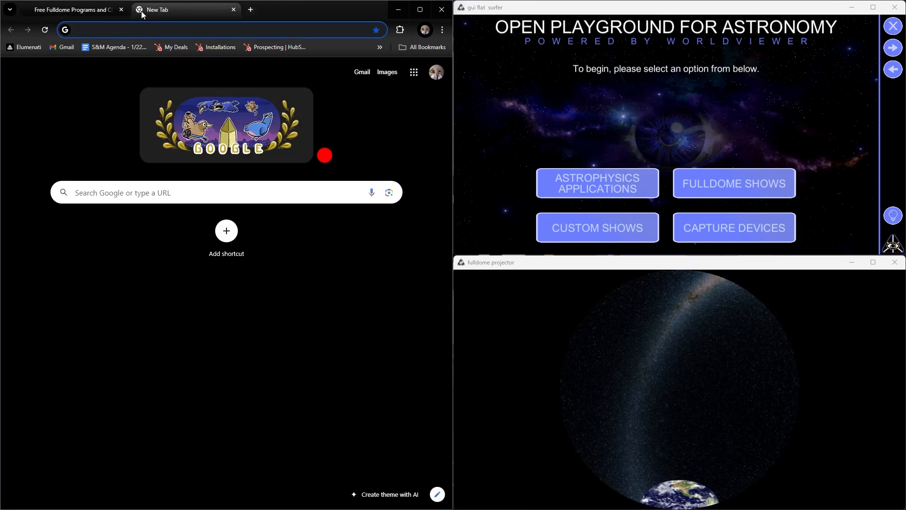
type("elumenati.com")
key("Return")
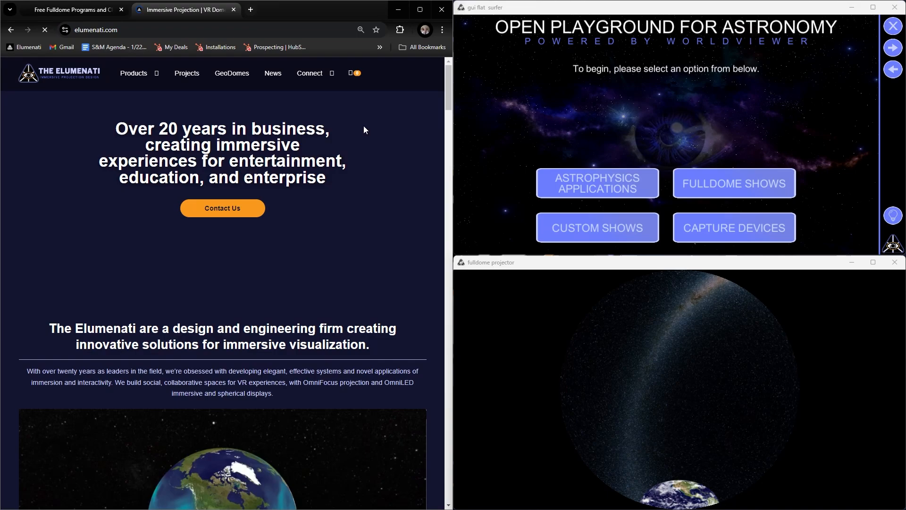
mouse_move(310, 75)
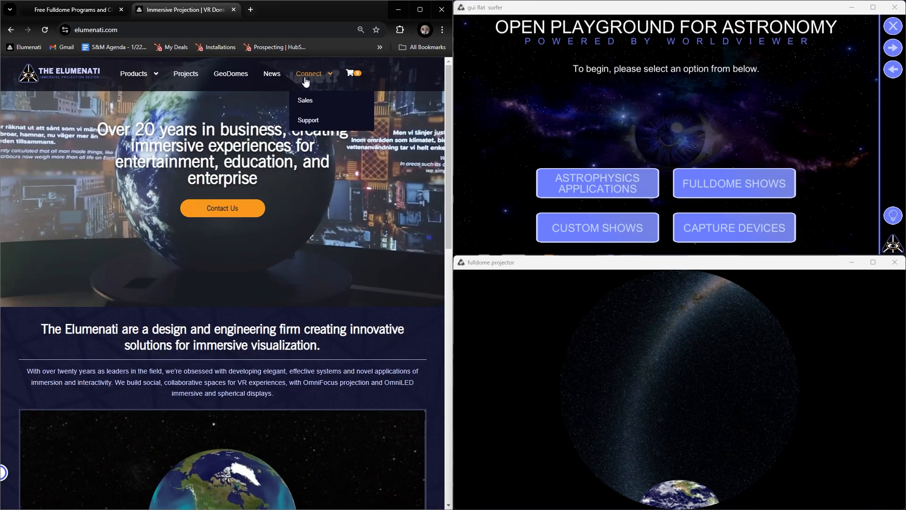
left_click(309, 121)
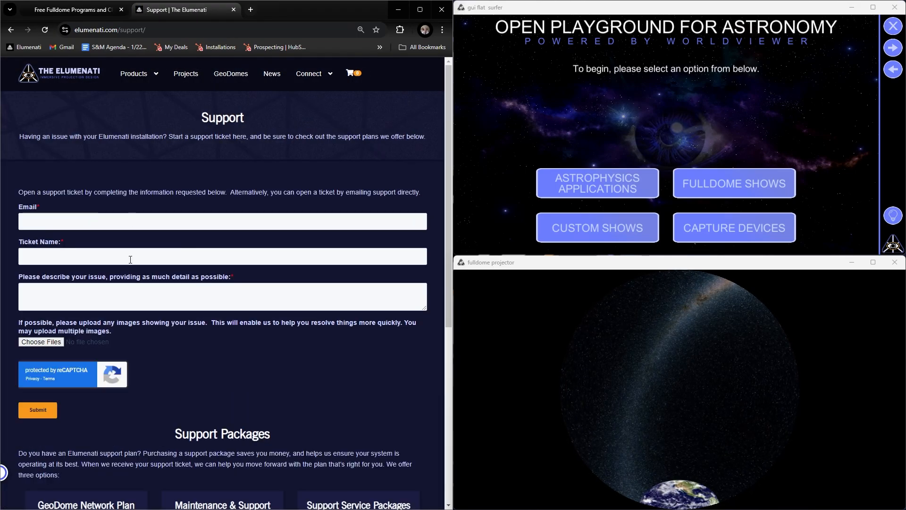